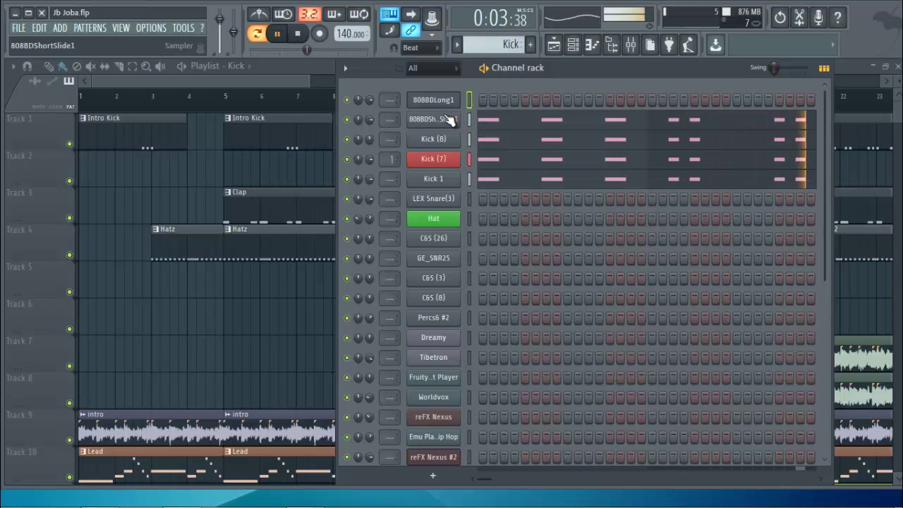
Step: Open the 808BDShortSlide1 notes of the Kick pattern in the piano roll and examine all four bars
left_click(509, 120)
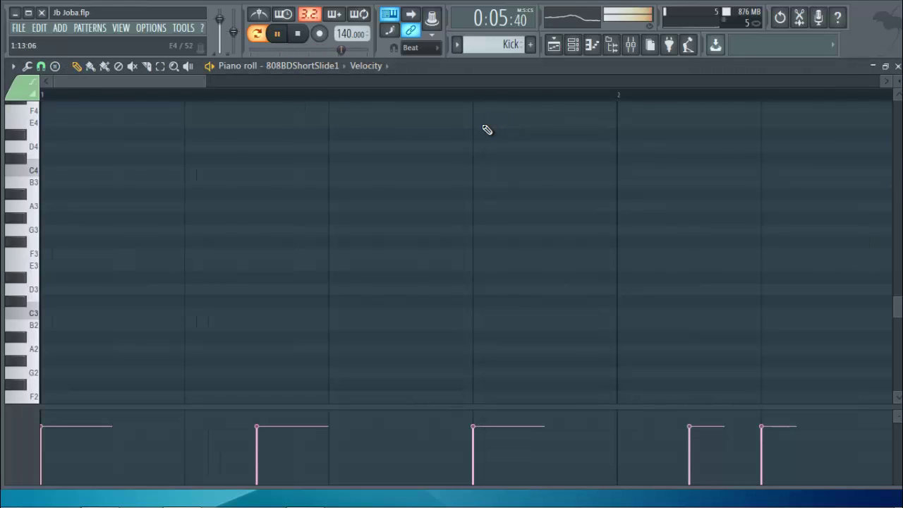
left_click_drag(894, 308, 901, 239)
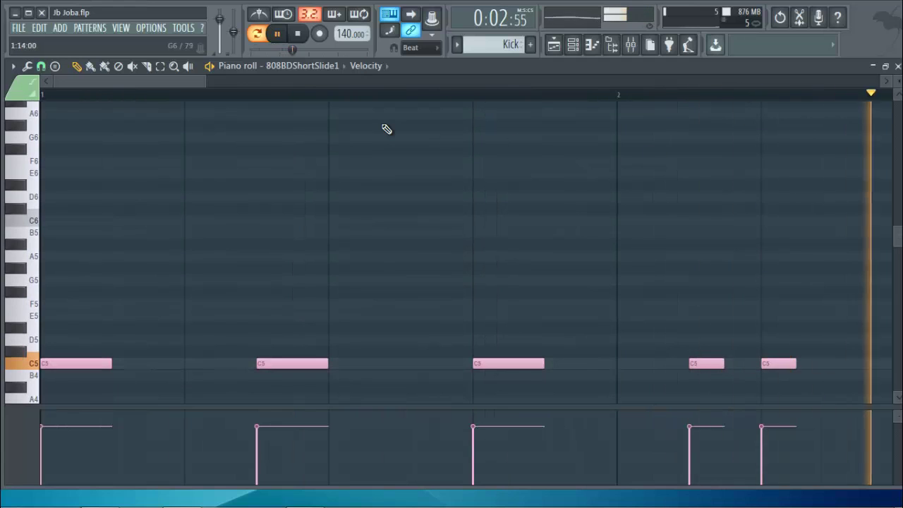
left_click_drag(207, 82, 365, 111)
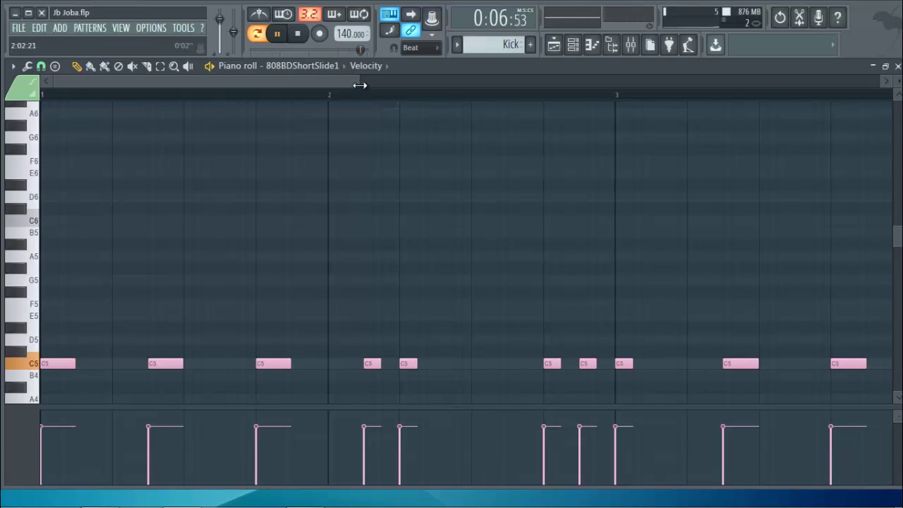
left_click_drag(361, 82, 595, 111)
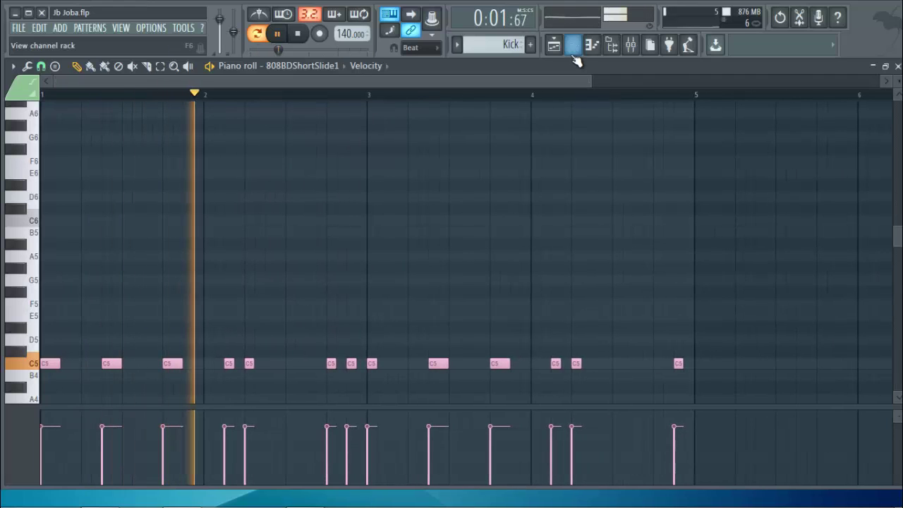
Step: Switch to the Kick #2 pattern and examine its kick notes in the piano roll and channel rack
left_click(573, 46)
left_click(457, 45)
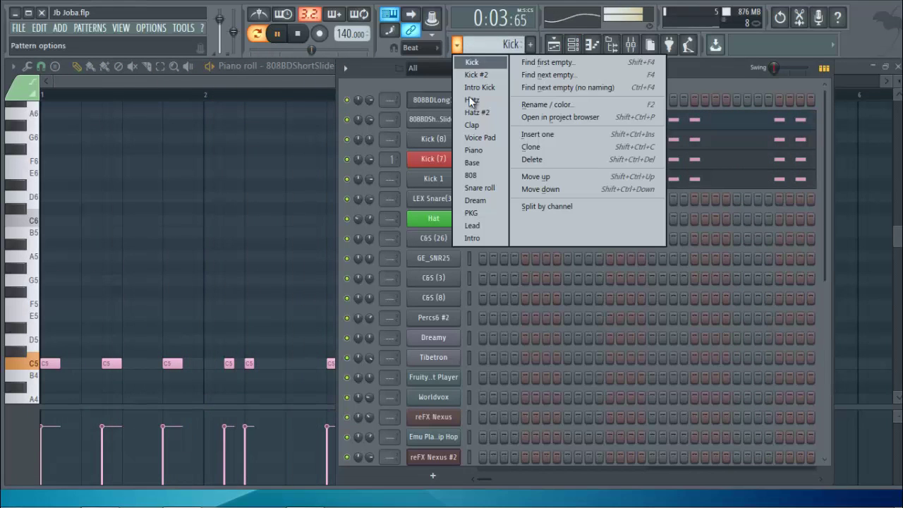
left_click(467, 74)
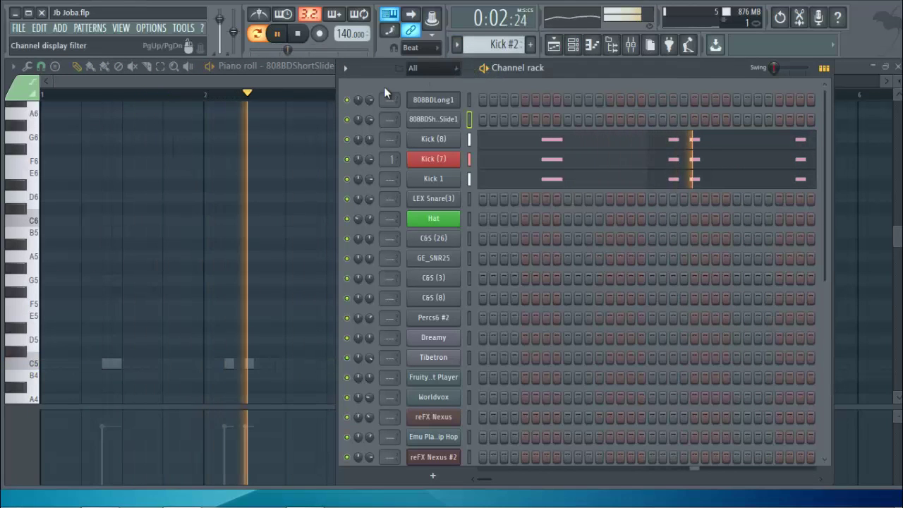
left_click(314, 78)
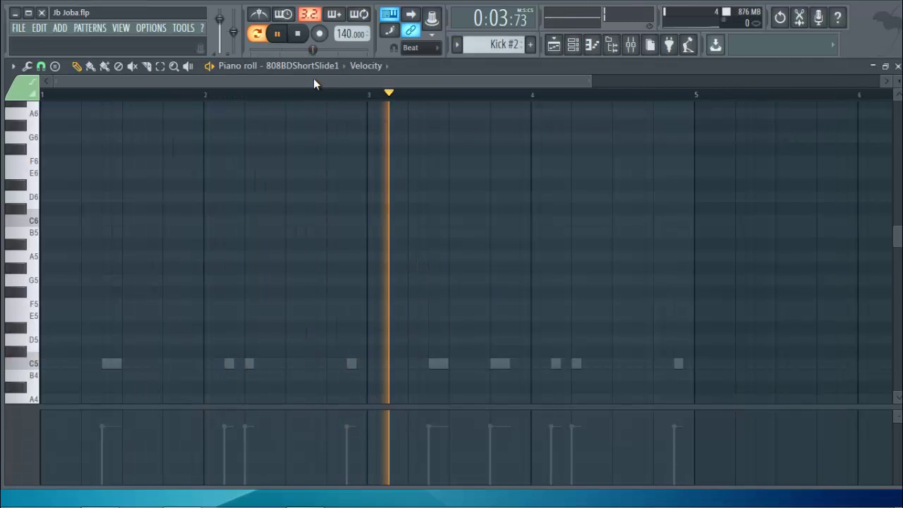
left_click(573, 45)
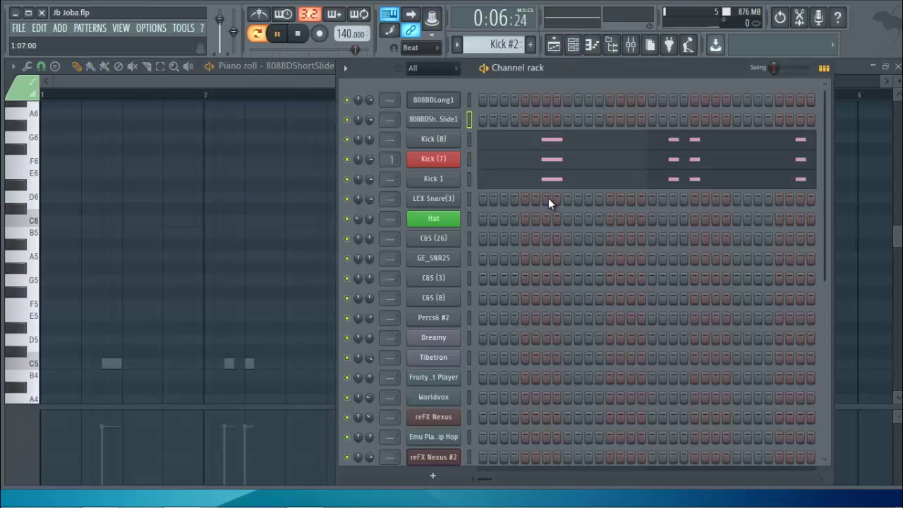
left_click(574, 45)
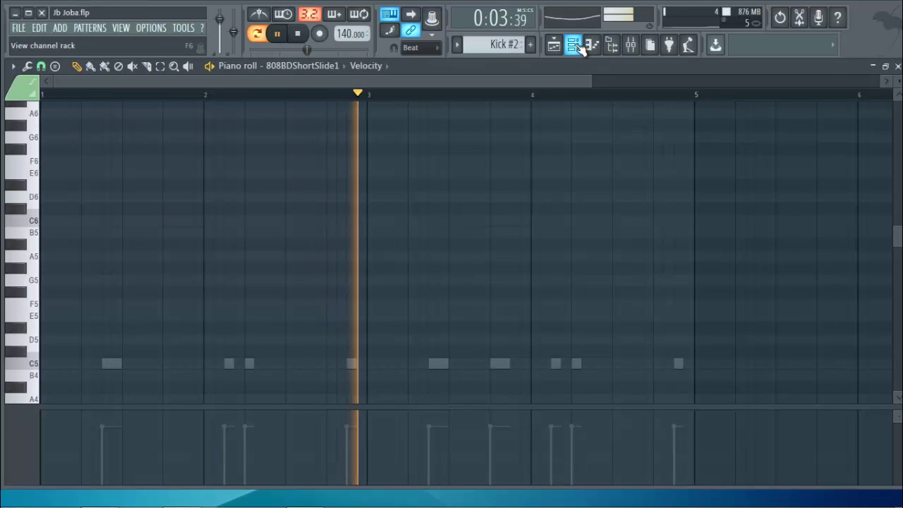
Step: Switch to the Intro Kick pattern and examine its notes in the piano roll behind the channel rack
left_click(573, 45)
left_click(457, 44)
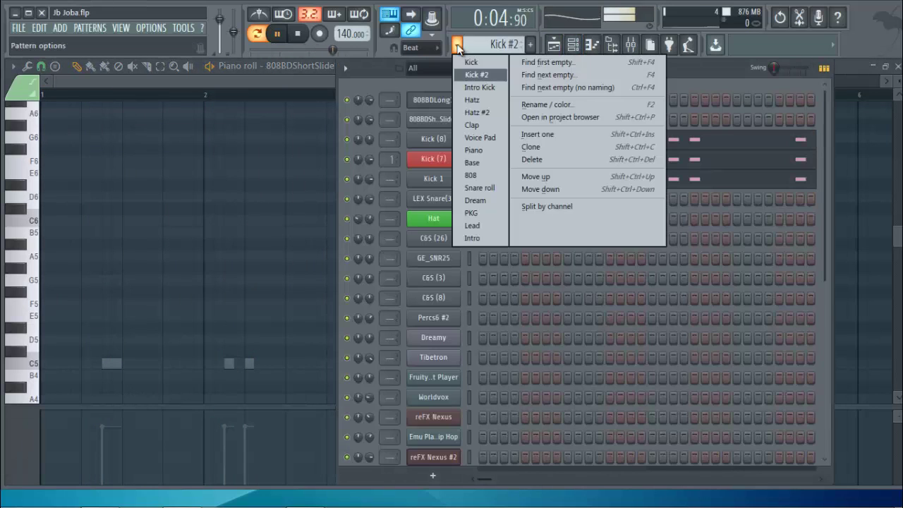
left_click(470, 85)
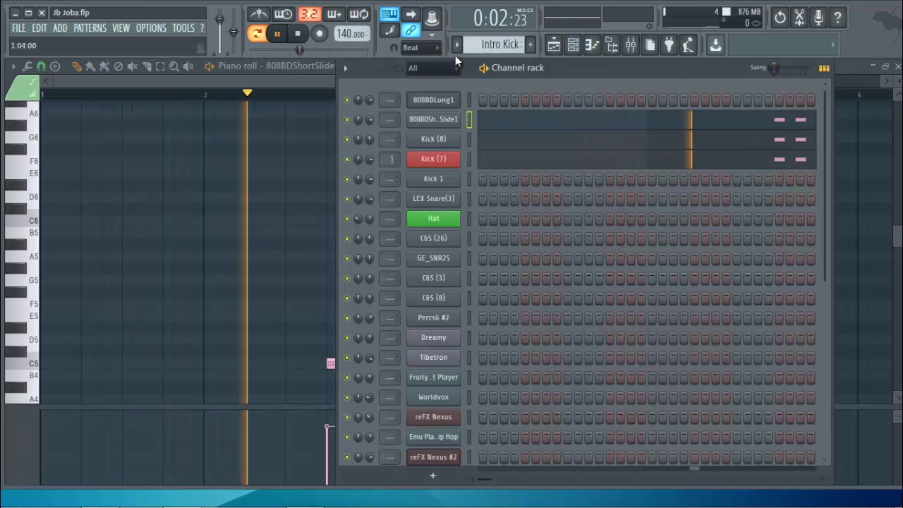
double_click(562, 66)
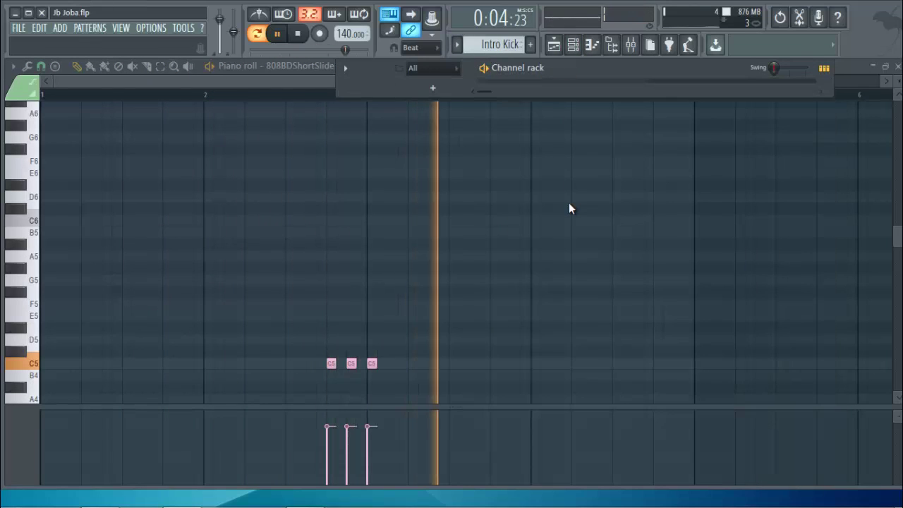
double_click(591, 67)
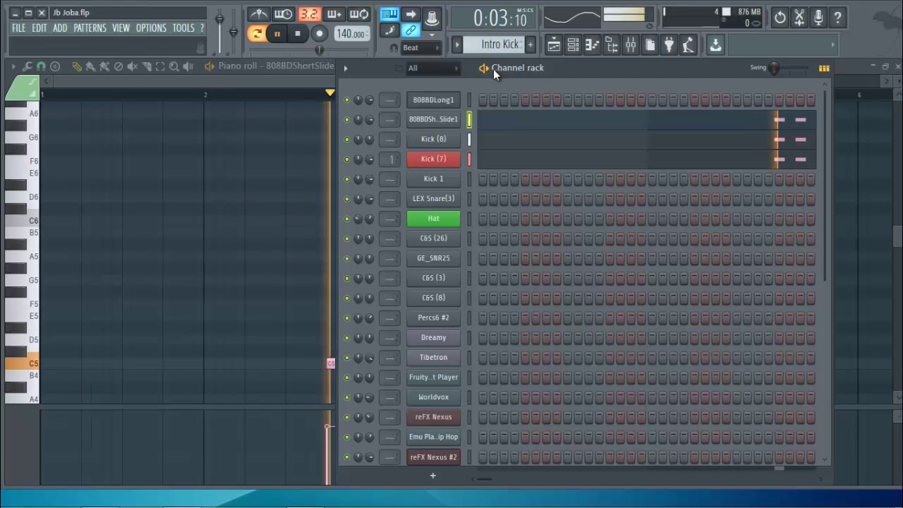
Step: Select the Hatz pattern and examine the Hat channel's notes and velocities in the piano roll
left_click(456, 45)
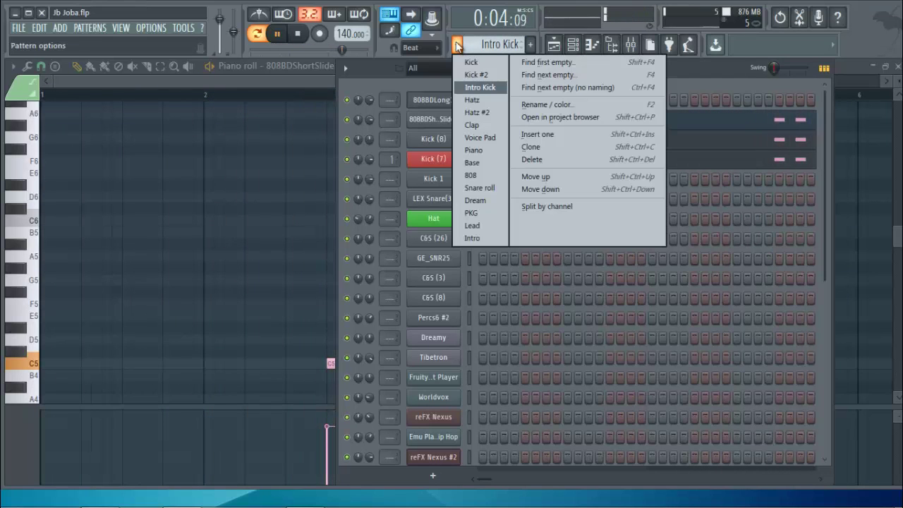
left_click(470, 98)
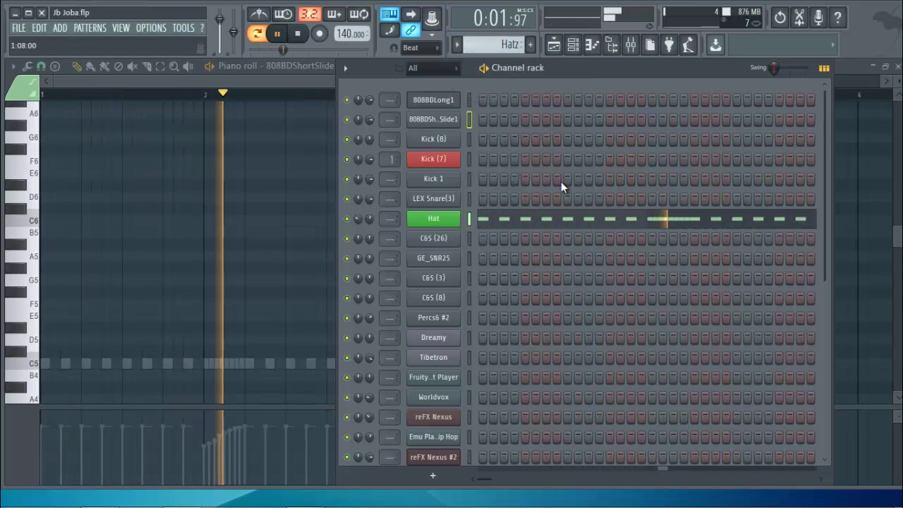
left_click(558, 222)
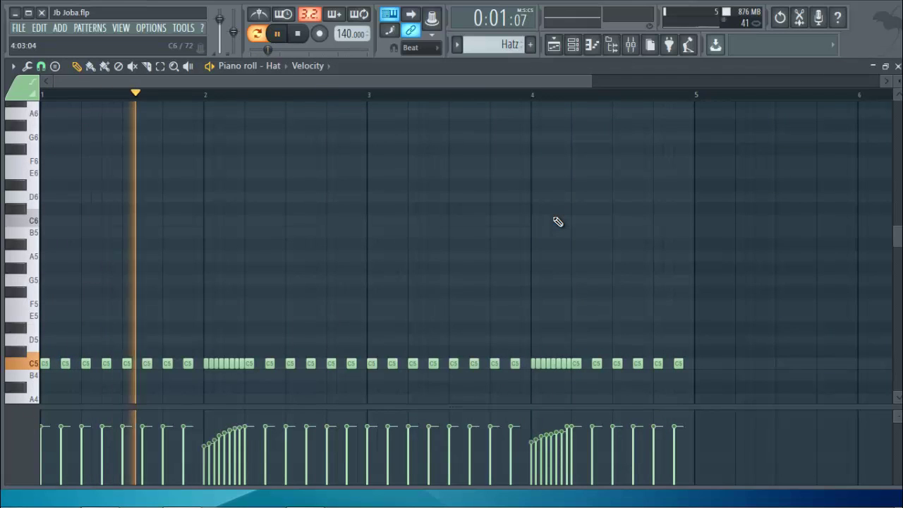
Step: Bring back the channel rack and select the Hatz #2 pattern to review its Hat notes
left_click(573, 44)
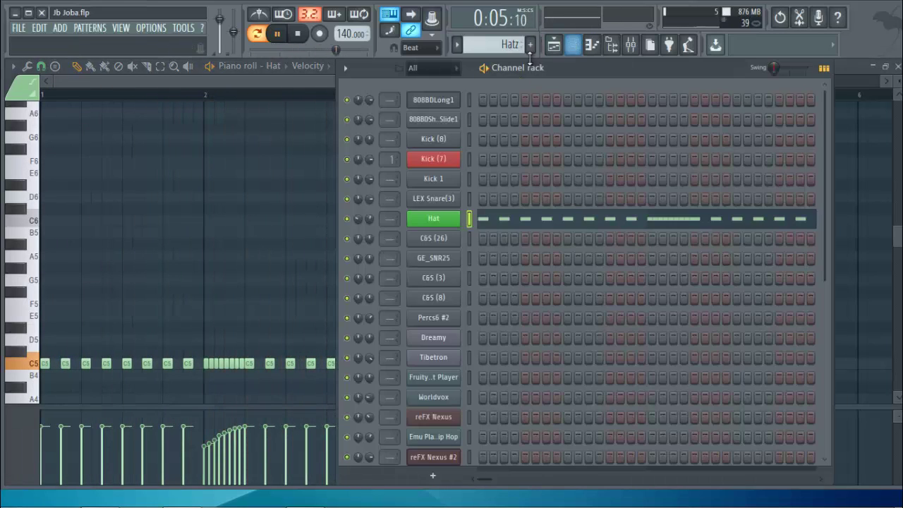
left_click(457, 46)
left_click(473, 110)
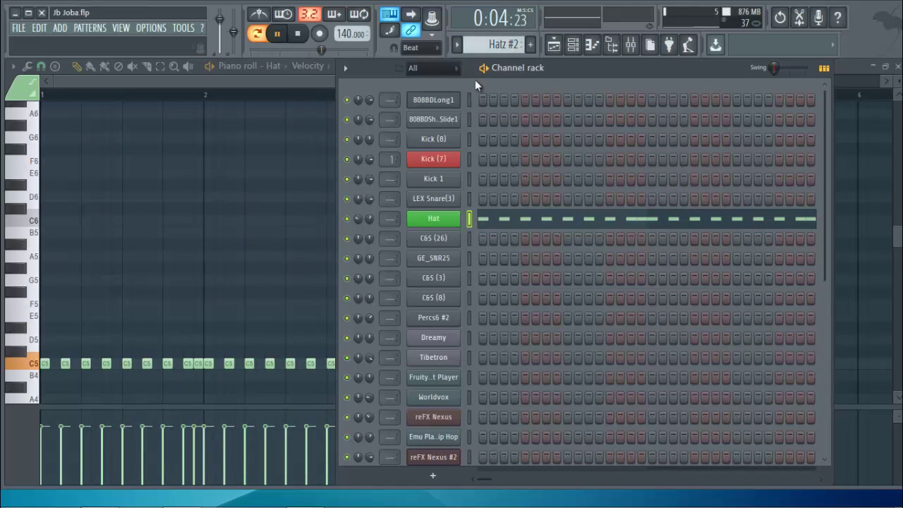
Step: Review the channels used by the Clap pattern and the Voice Pad pattern in the channel rack
left_click(457, 46)
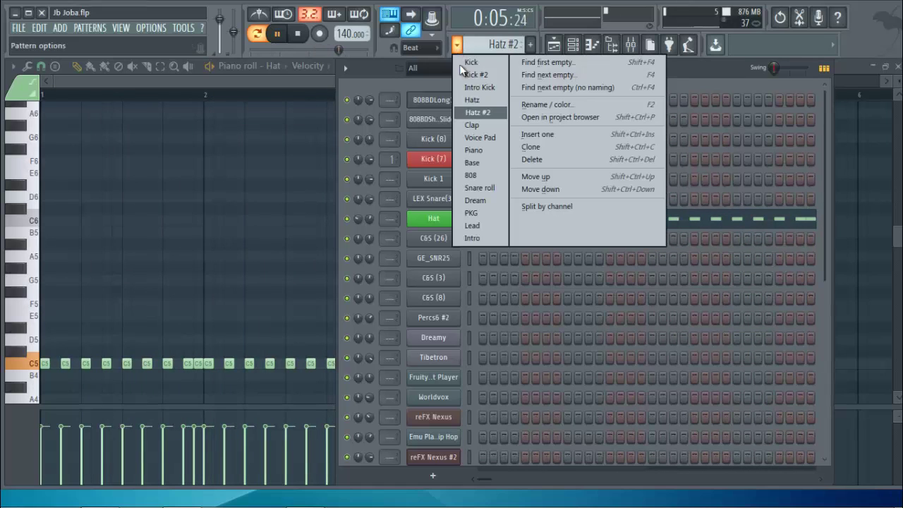
left_click(473, 122)
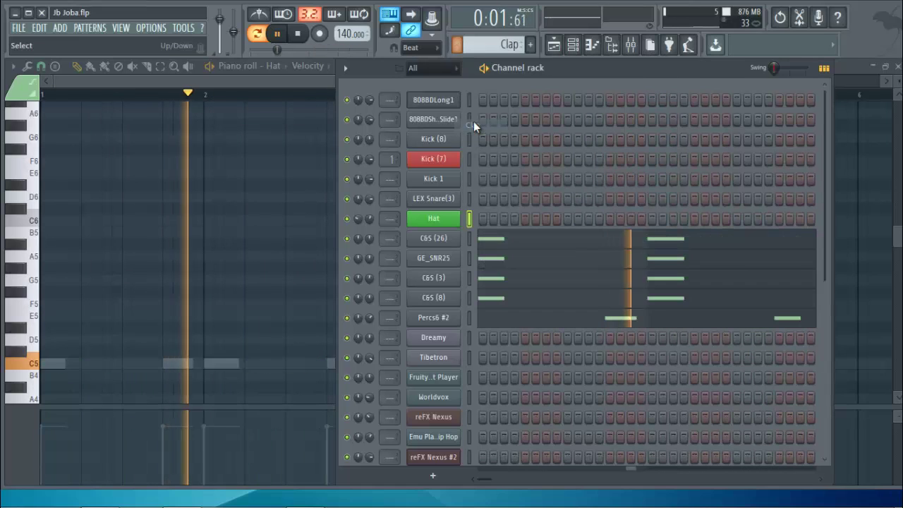
left_click(458, 46)
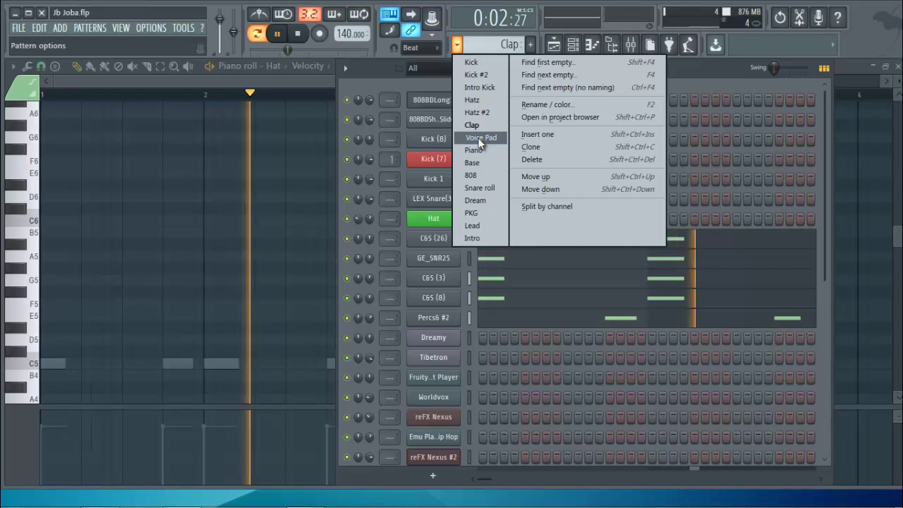
left_click(480, 138)
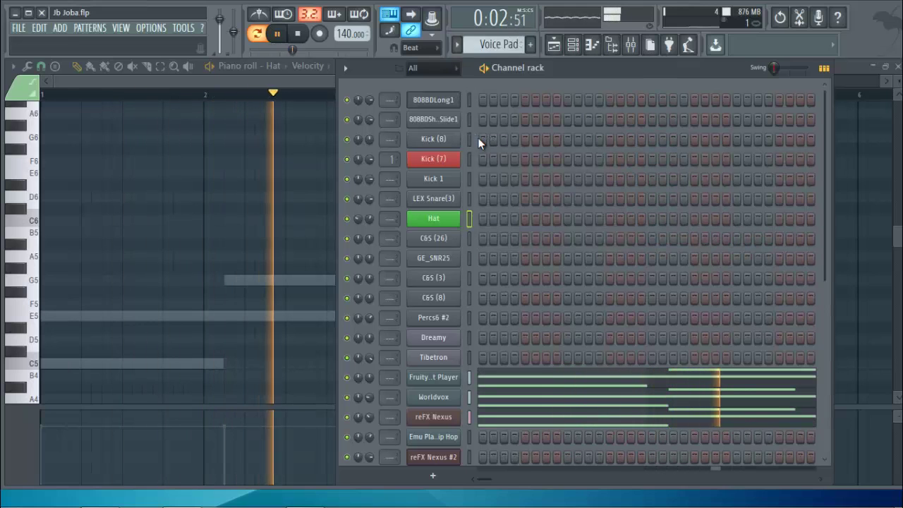
Step: Select the Piano pattern and examine the Piano channel's chord notes and their staggered starts in the piano roll
left_click(457, 46)
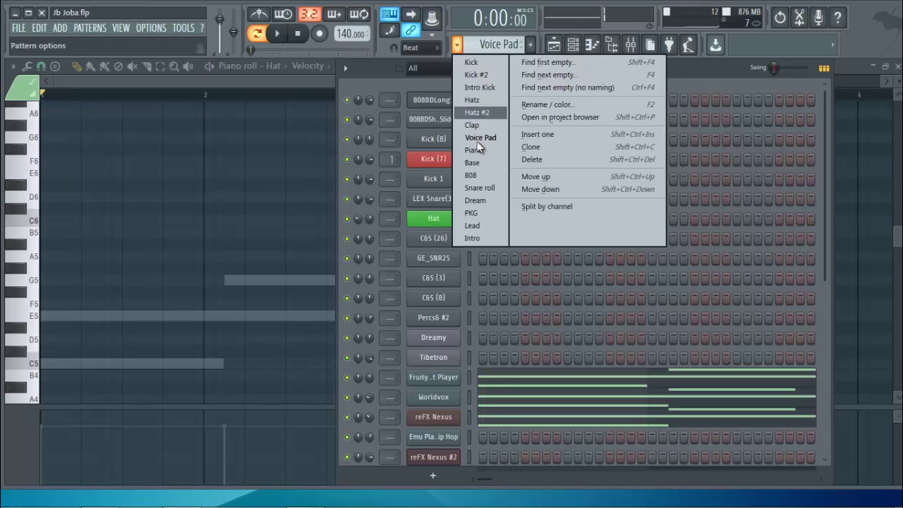
left_click(475, 151)
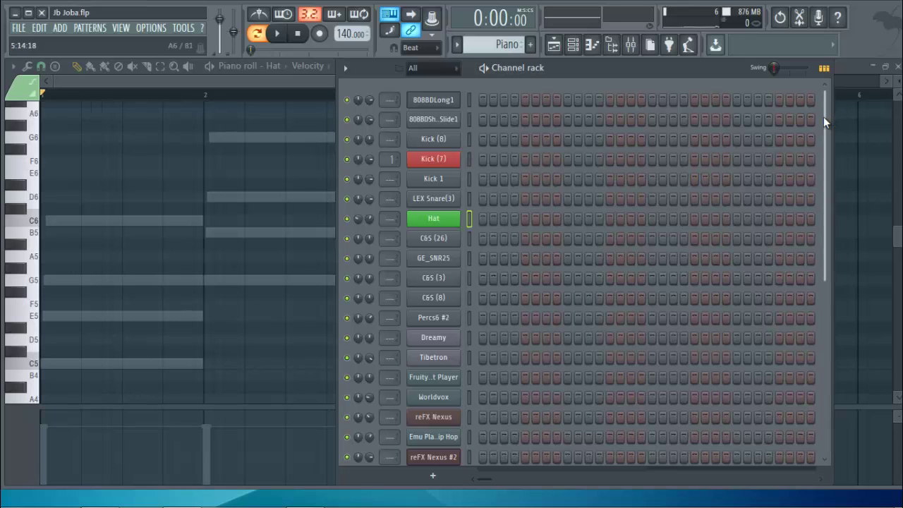
left_click_drag(824, 118, 837, 301)
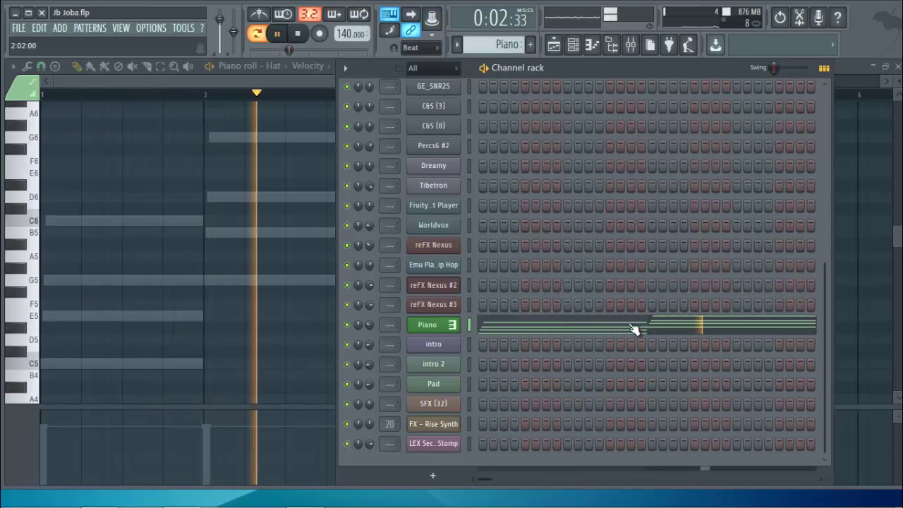
left_click(556, 328)
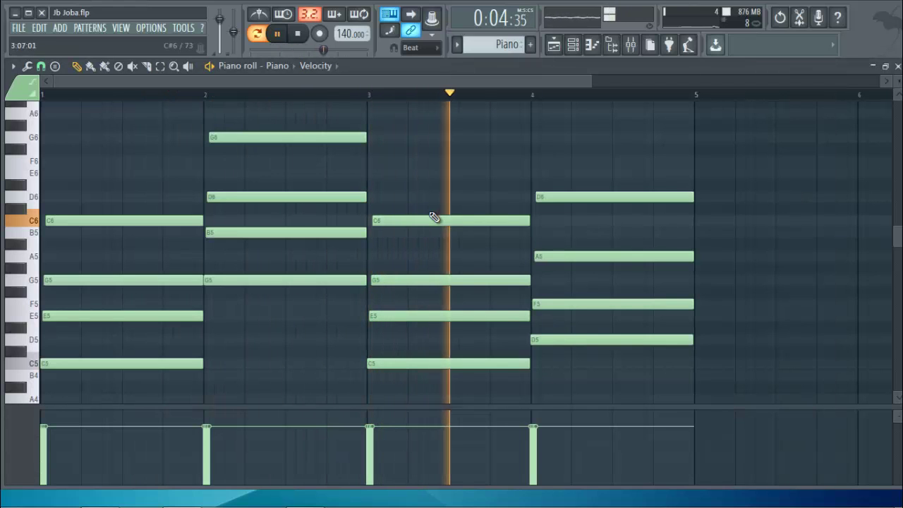
mouse_move(900, 235)
left_mouse_down()
mouse_move(900, 244)
mouse_move(900, 225)
left_mouse_up()
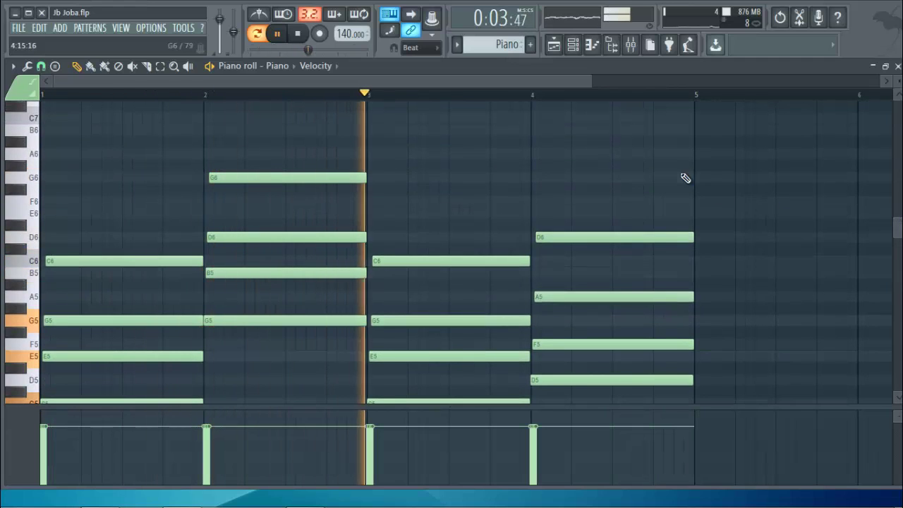
left_click_drag(590, 80, 330, 115)
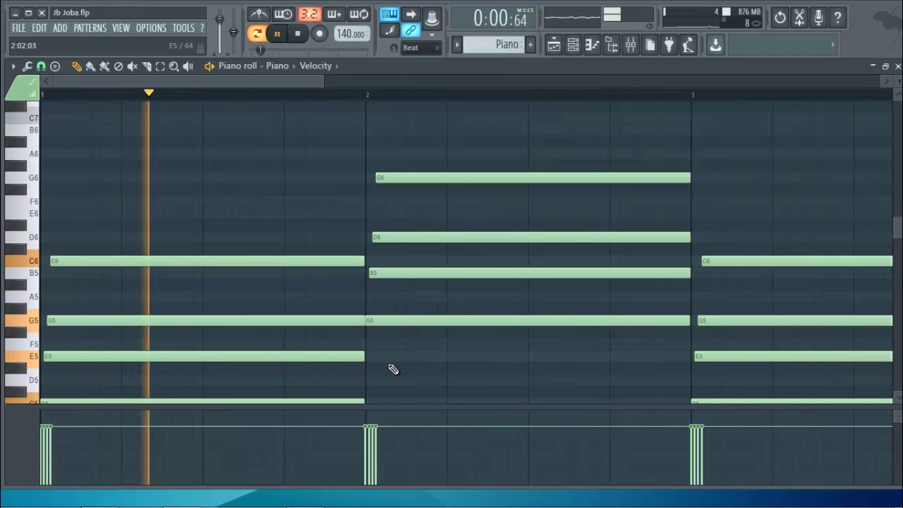
left_click_drag(320, 81, 248, 94)
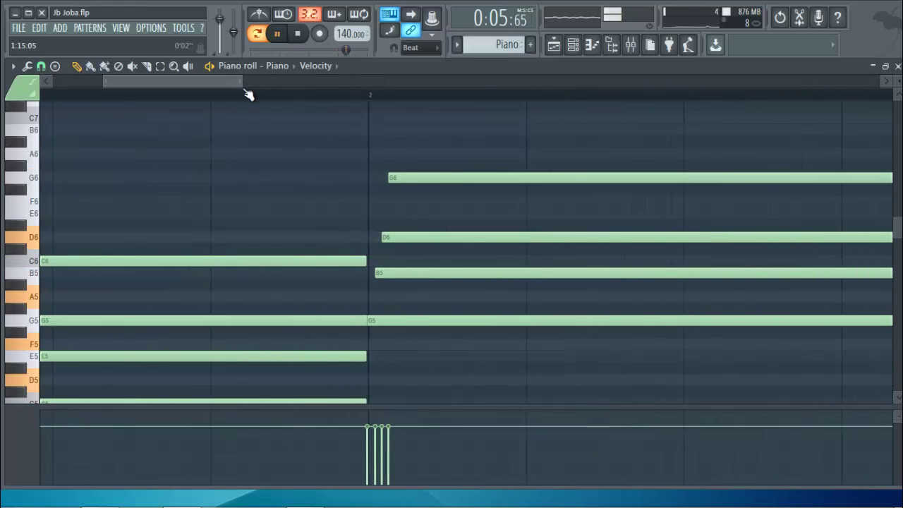
Step: Select the Base pattern, examine the Emu Planet Phatt Hip Hop notes across the bars, and close the piano roll
left_click(456, 46)
left_click(472, 164)
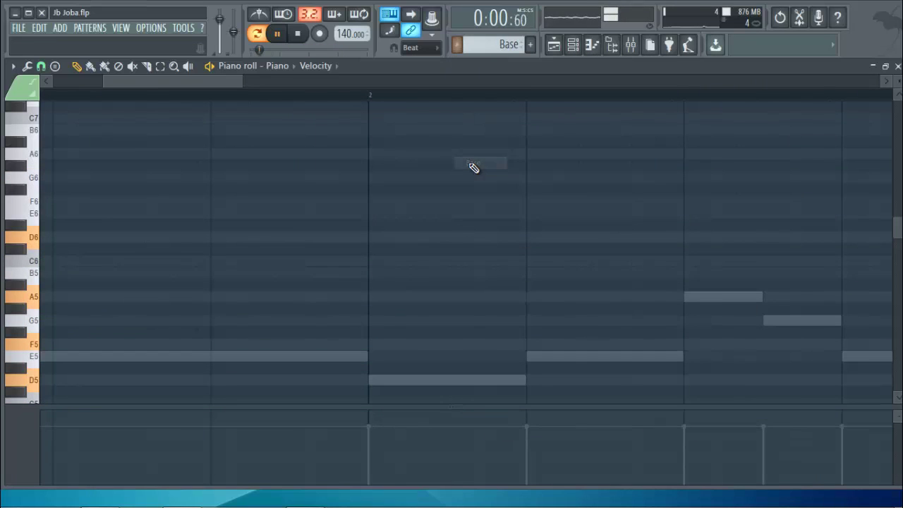
left_click(573, 44)
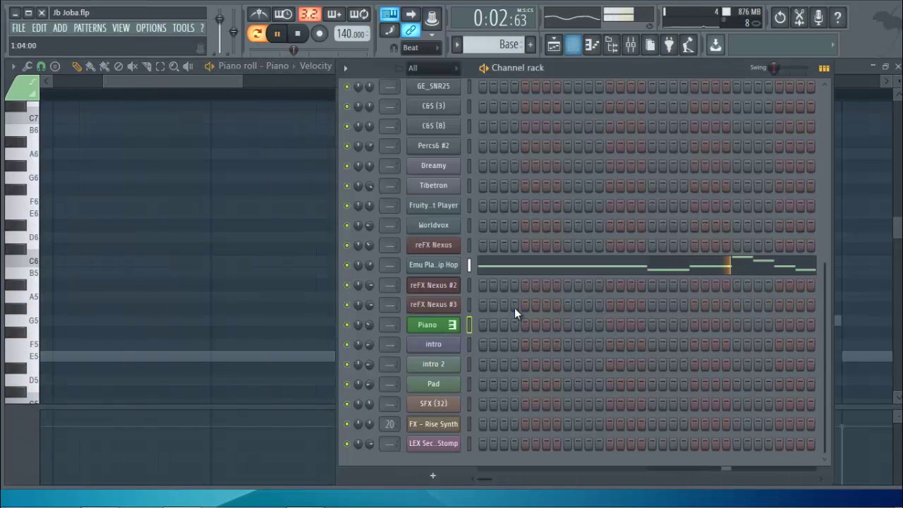
left_click(509, 270)
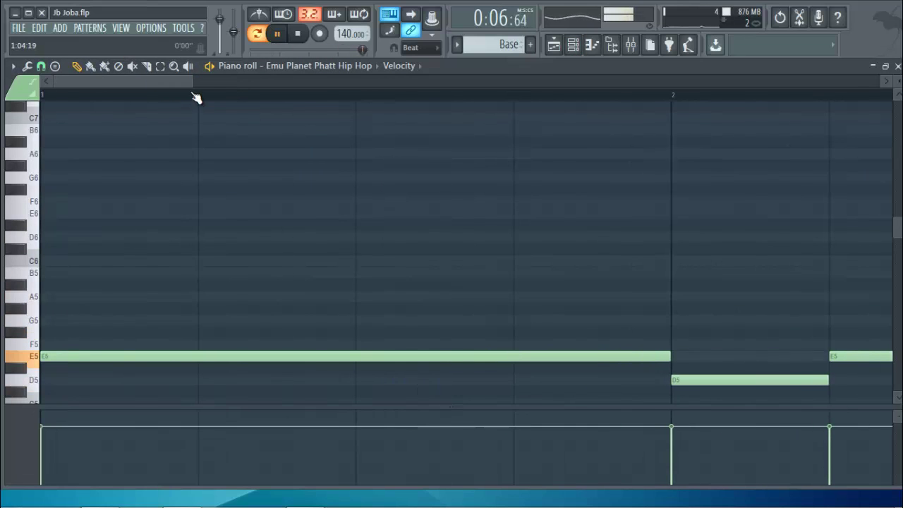
left_click_drag(190, 81, 459, 111)
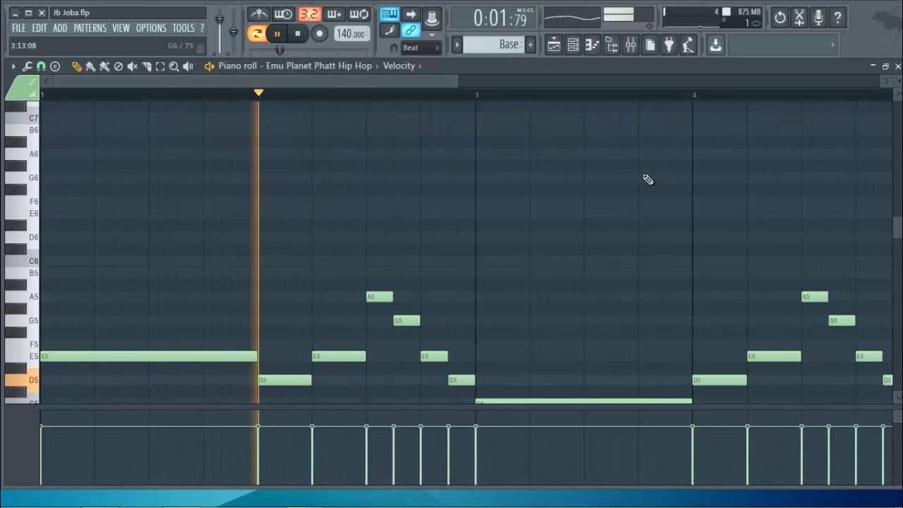
left_click(897, 65)
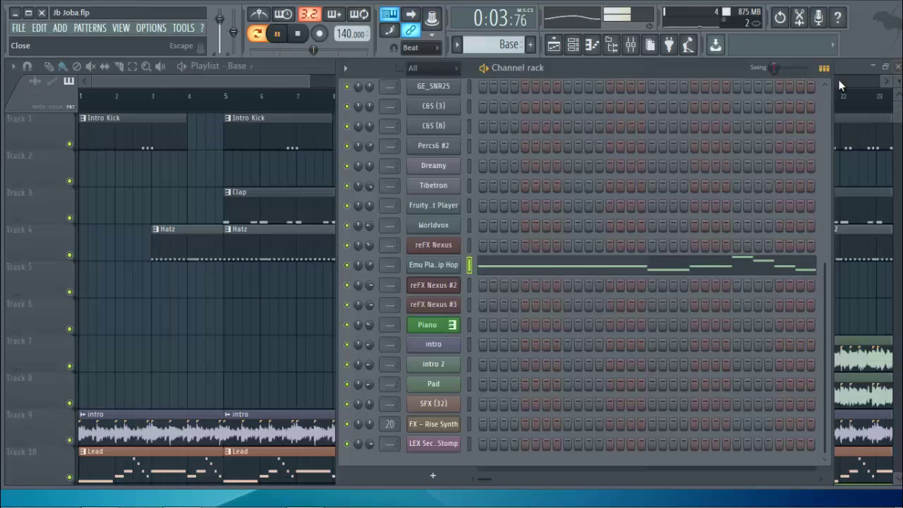
Step: Select the 808 pattern and examine the 808BDLong1 channel's notes across all four bars in the piano roll
left_click(457, 44)
left_click(485, 175)
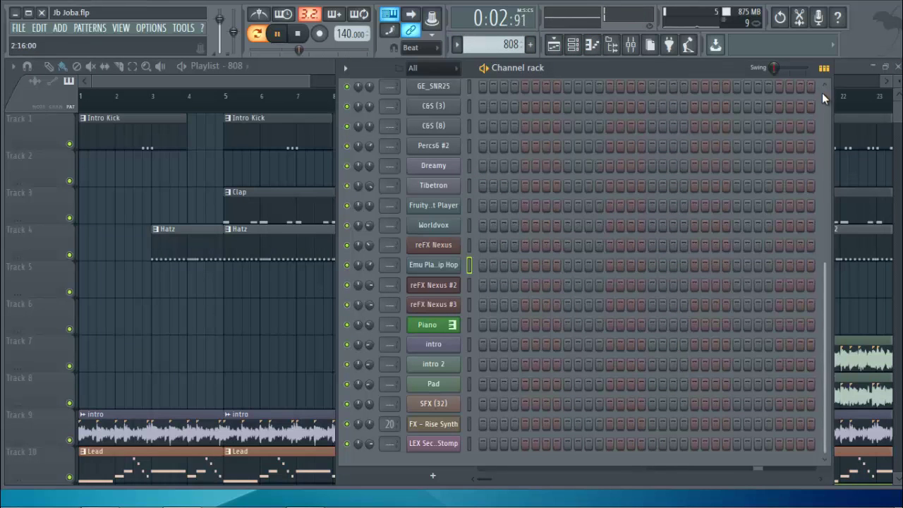
scroll(825, 94, "up", 5)
left_click(644, 110)
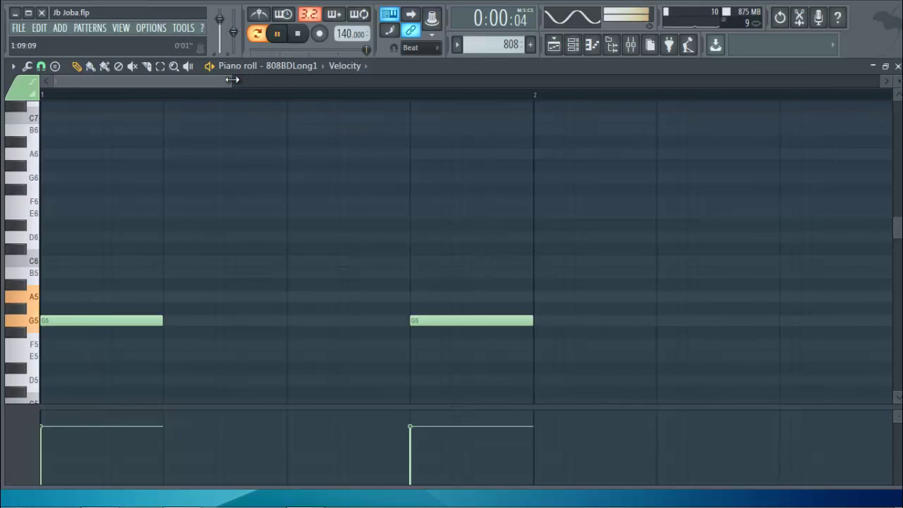
left_click_drag(233, 80, 511, 80)
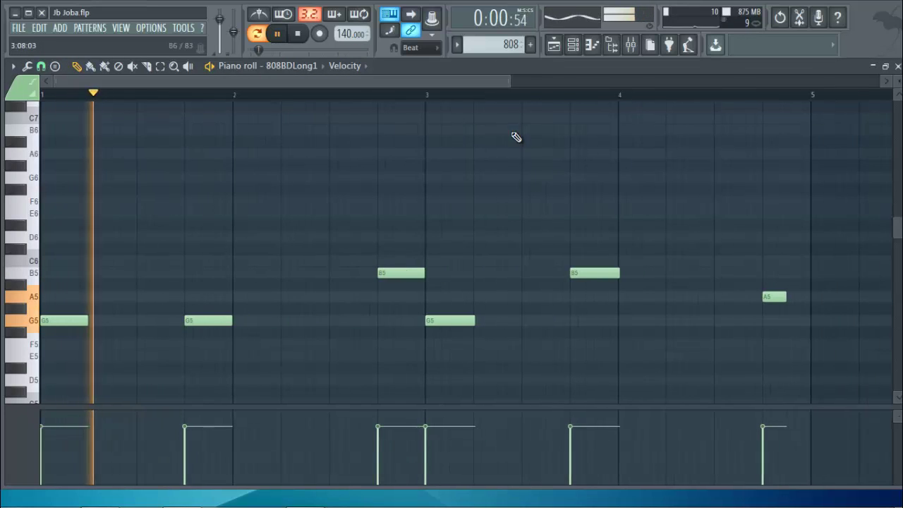
Step: Display the 808BDLong1 notes' fine pitch and adjust it for the G5 note at bar 3 and the B5 note just before it
left_click(359, 68)
left_click(385, 154)
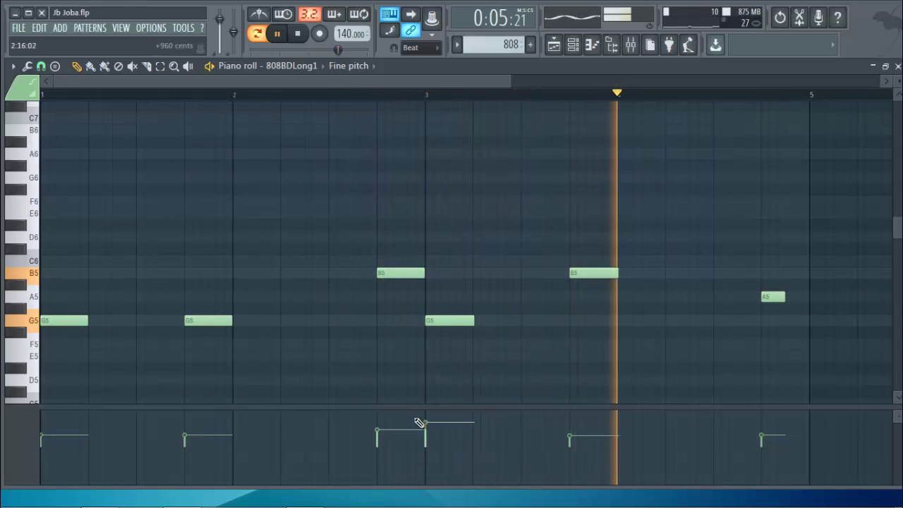
left_click_drag(428, 429, 430, 449)
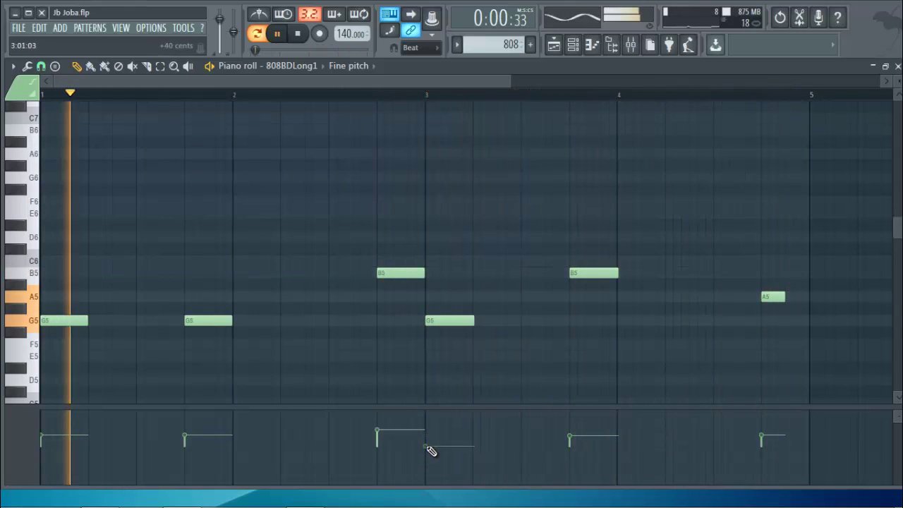
mouse_move(377, 430)
left_mouse_down()
mouse_move(379, 456)
mouse_move(375, 428)
left_mouse_up()
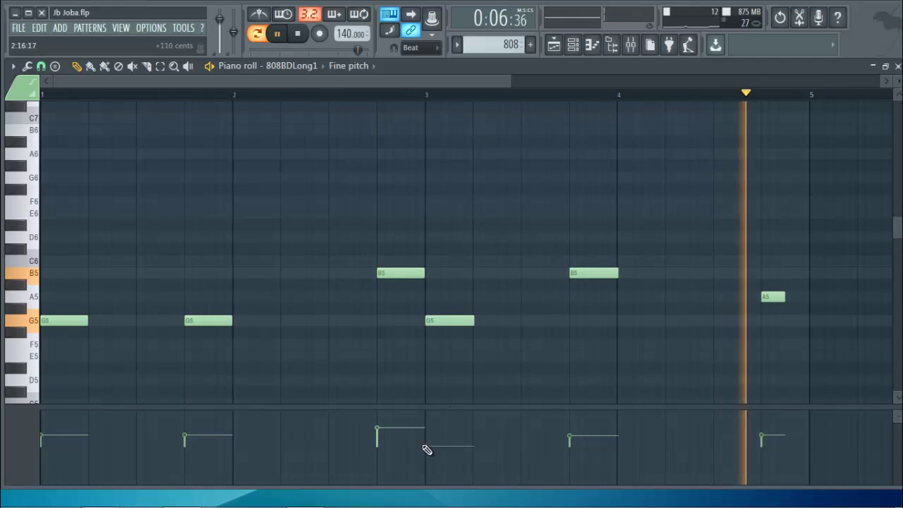
left_click_drag(427, 450, 427, 426)
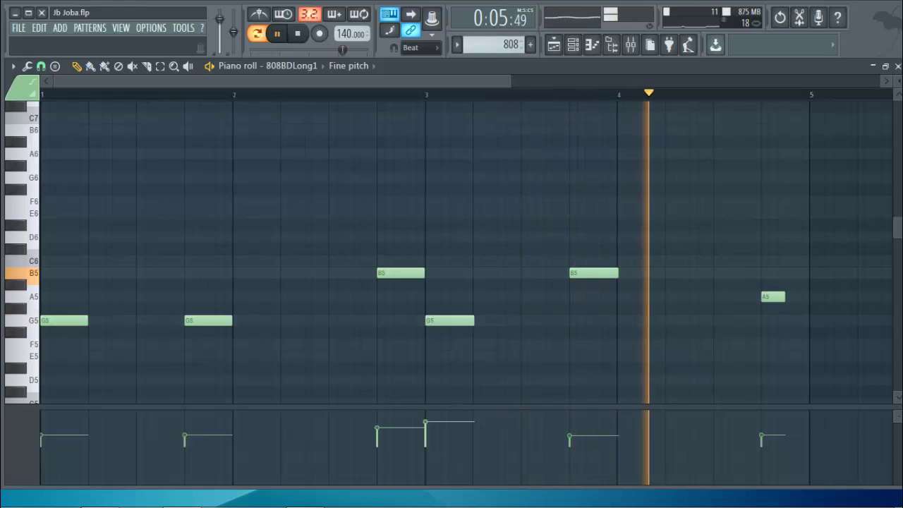
Step: Select the Snare roll pattern and close the piano roll to review its LEX Snare(3) notes in the channel rack
left_click(456, 45)
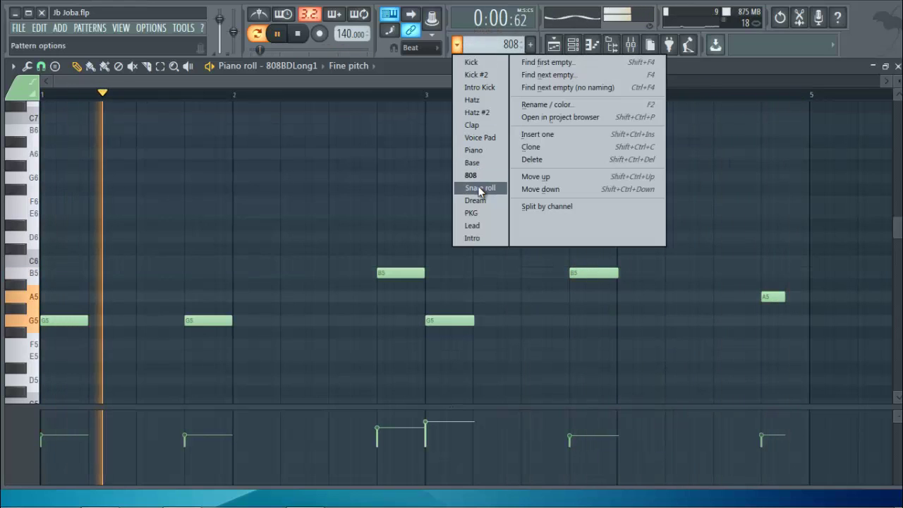
left_click(480, 188)
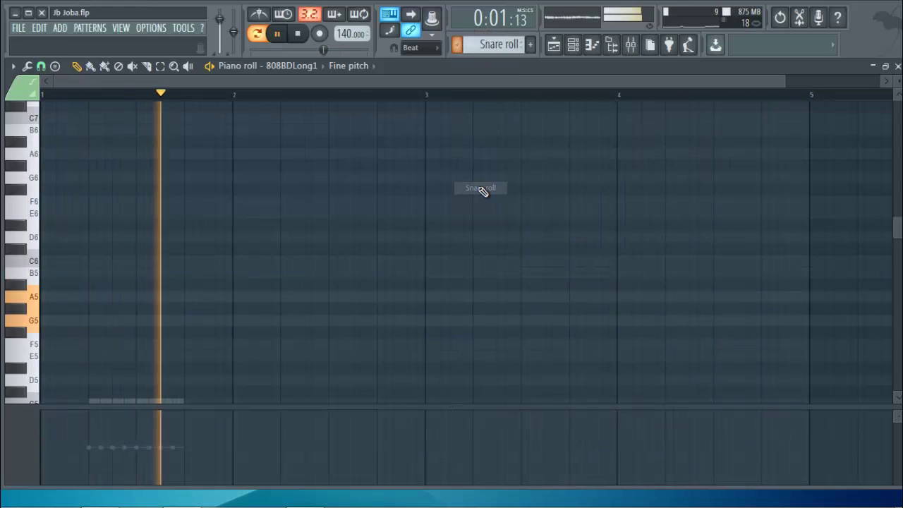
left_click(898, 67)
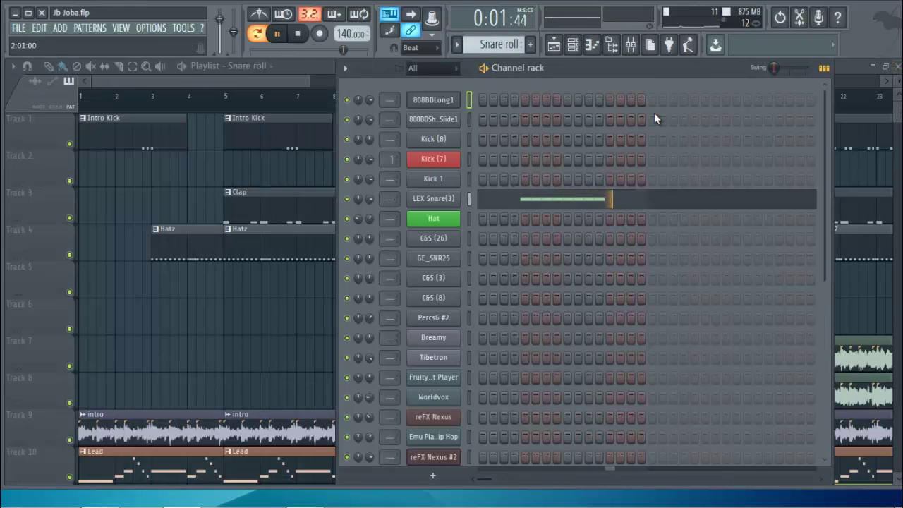
Step: Select the Dream pattern, open its Dreamy Sytrus instrument, and look through the Brass presets without changing the sound
left_click(457, 45)
left_click(479, 201)
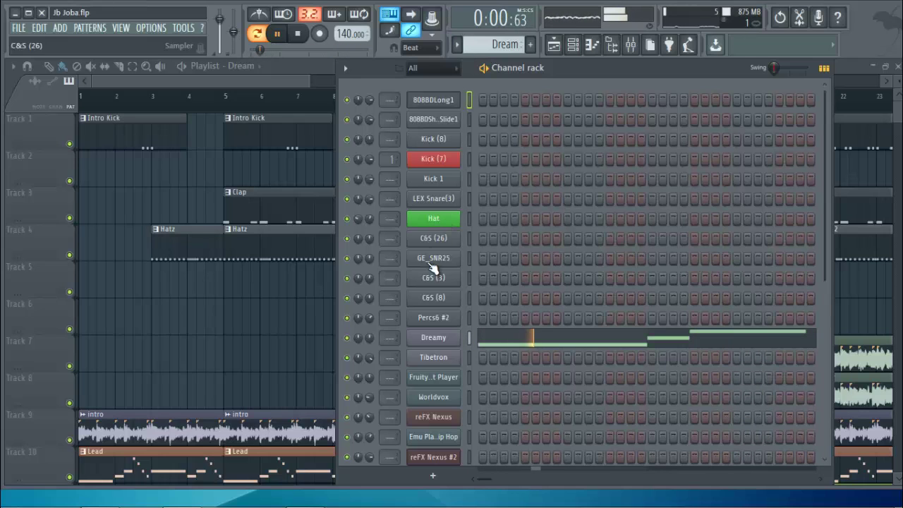
left_click(433, 338)
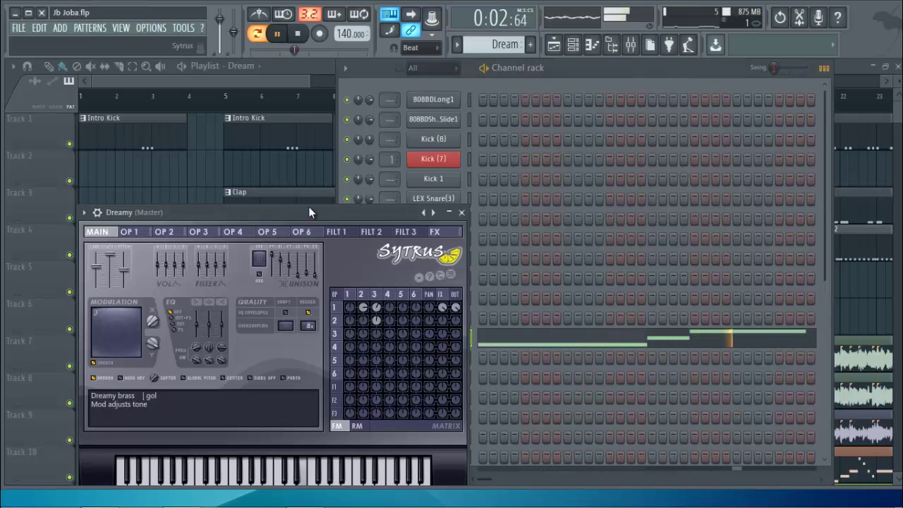
left_click_drag(344, 211, 415, 105)
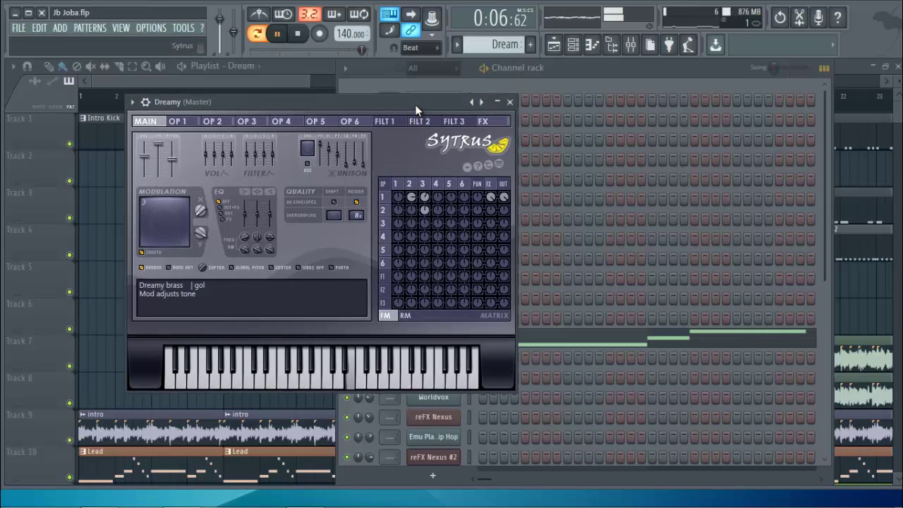
left_click(483, 103)
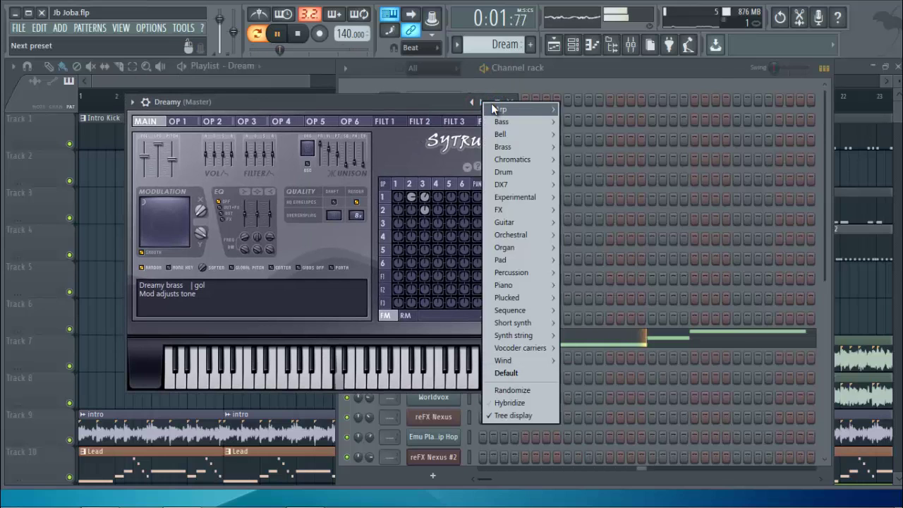
mouse_move(511, 147)
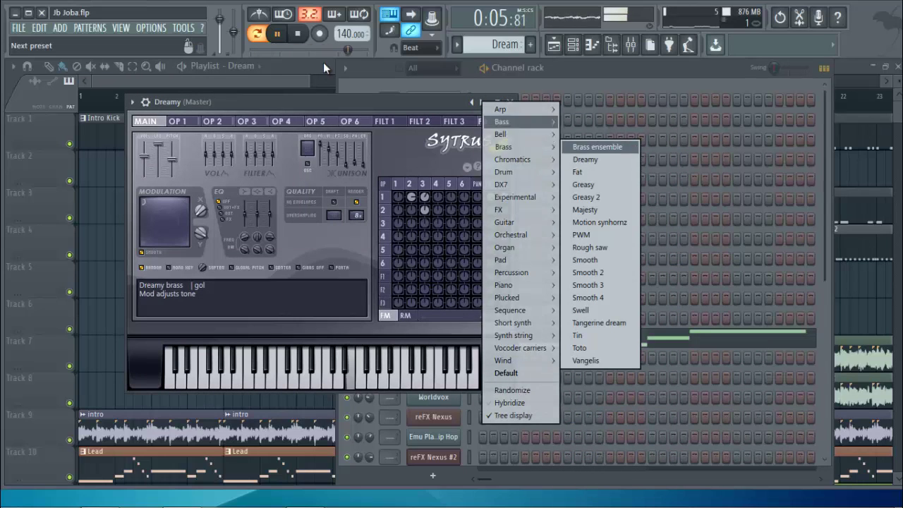
left_click(288, 80)
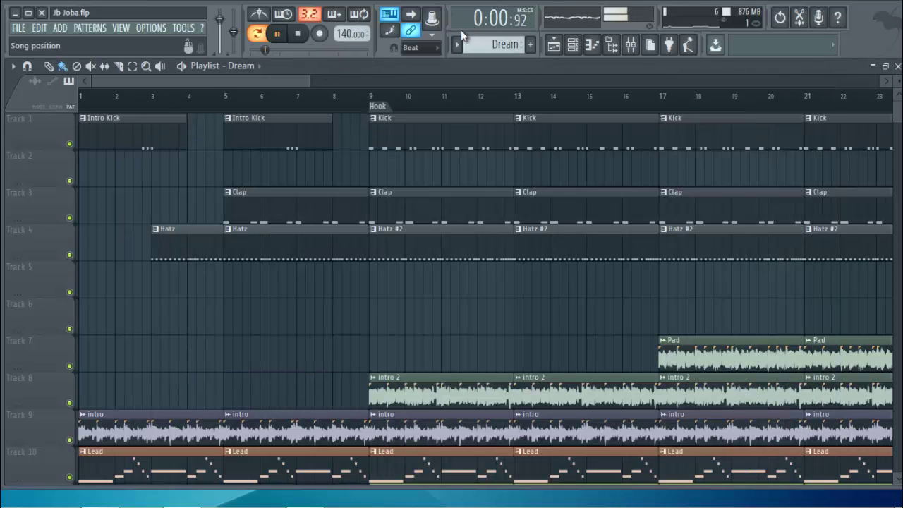
Step: Switch to the PKG pattern and from it to the Lead pattern
left_click(457, 45)
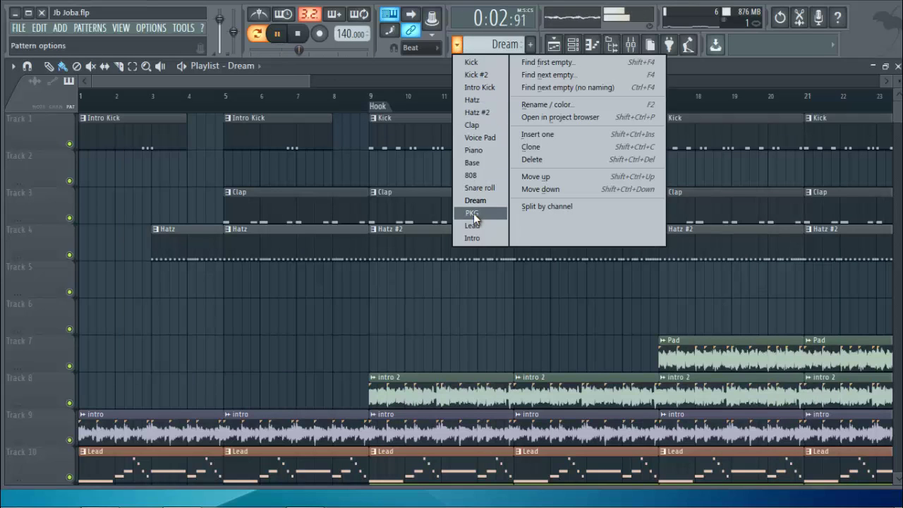
left_click(474, 214)
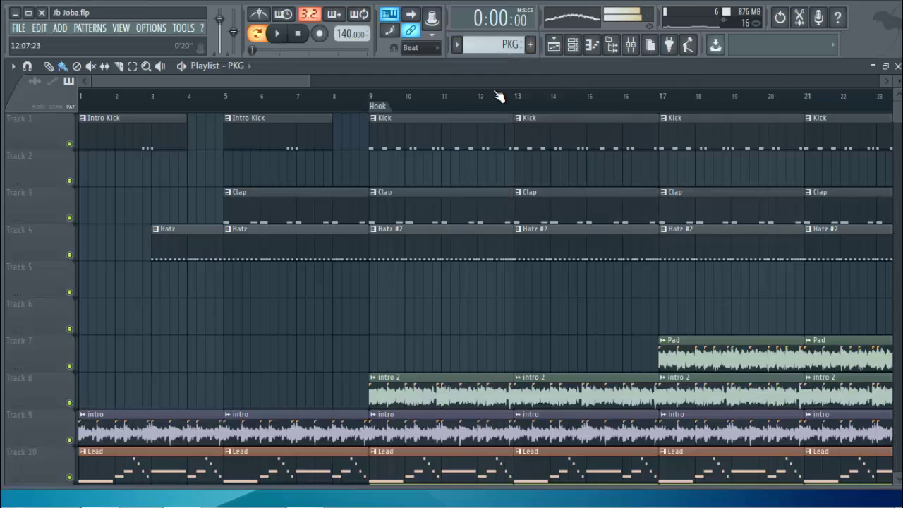
left_click(457, 47)
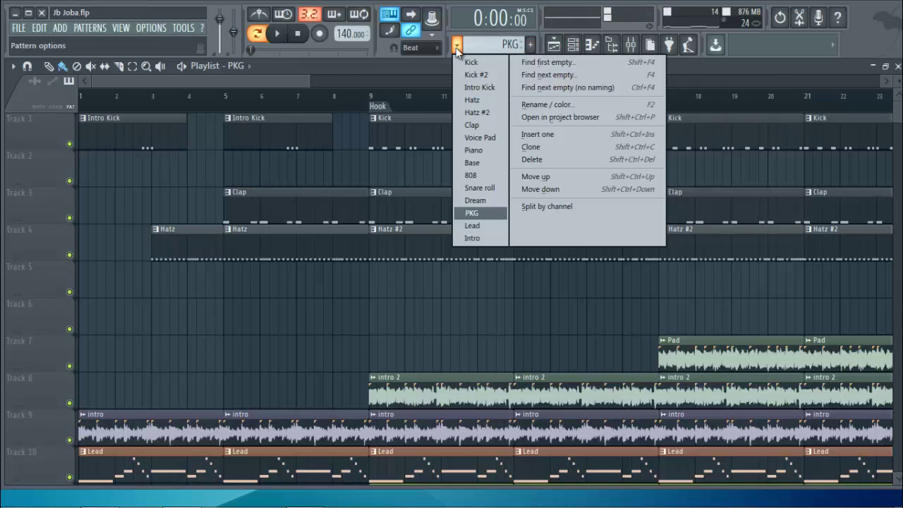
left_click(478, 226)
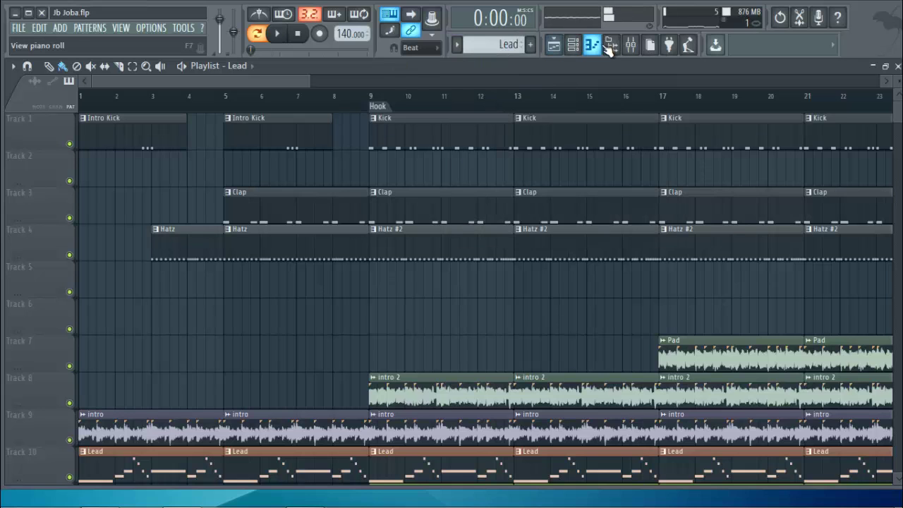
Step: Open the Lead pattern's Tibetron instrument from the channel rack, hide its detailed settings, and browse the Sytrus preset categories
left_click(573, 46)
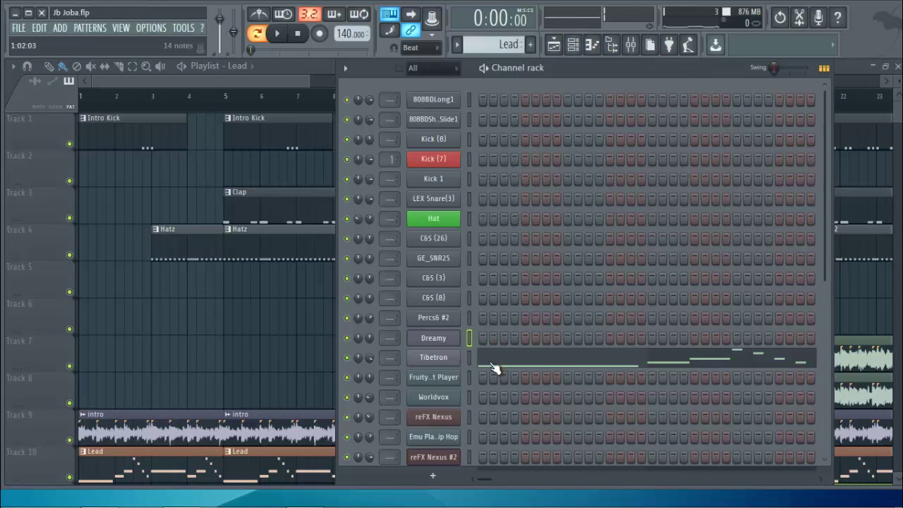
left_click(434, 357)
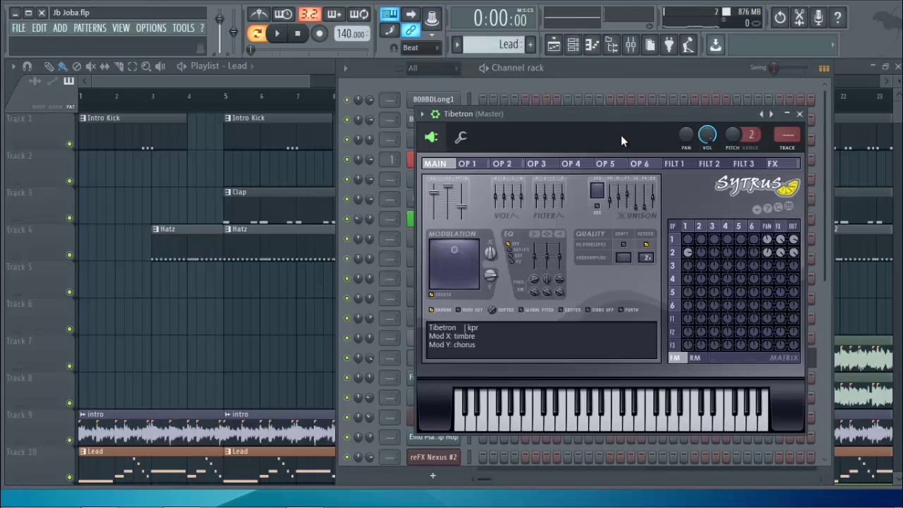
left_click(436, 115)
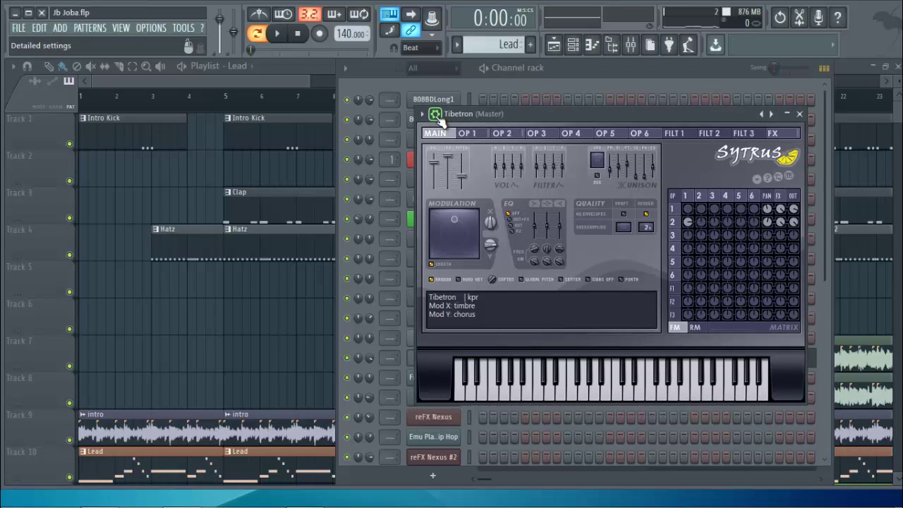
left_click(770, 113)
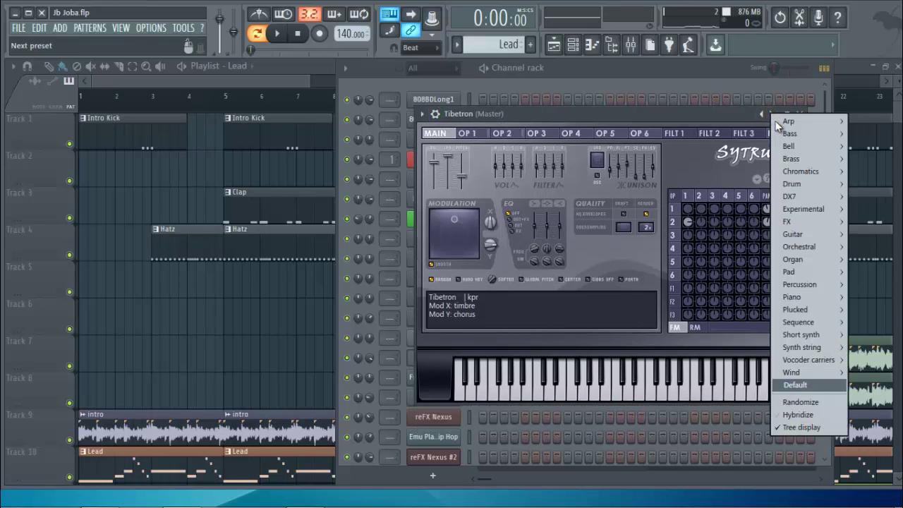
mouse_move(781, 145)
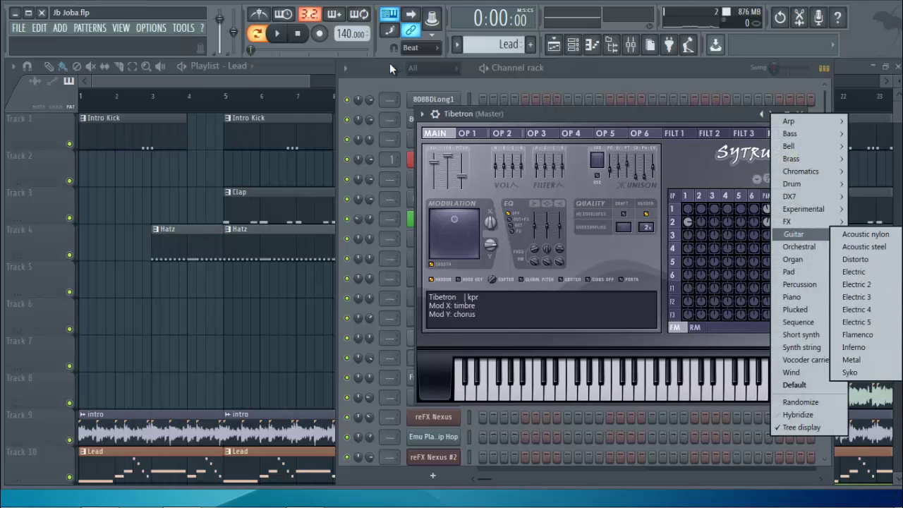
left_click(241, 80)
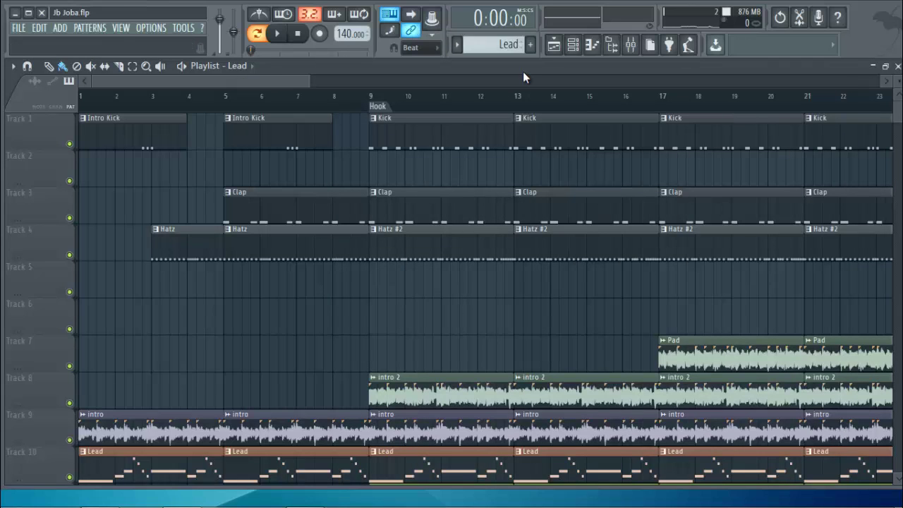
Step: Play the Lead pattern and examine the Tibetron channel's full melody in the piano roll, including the low C5 note
left_click(574, 46)
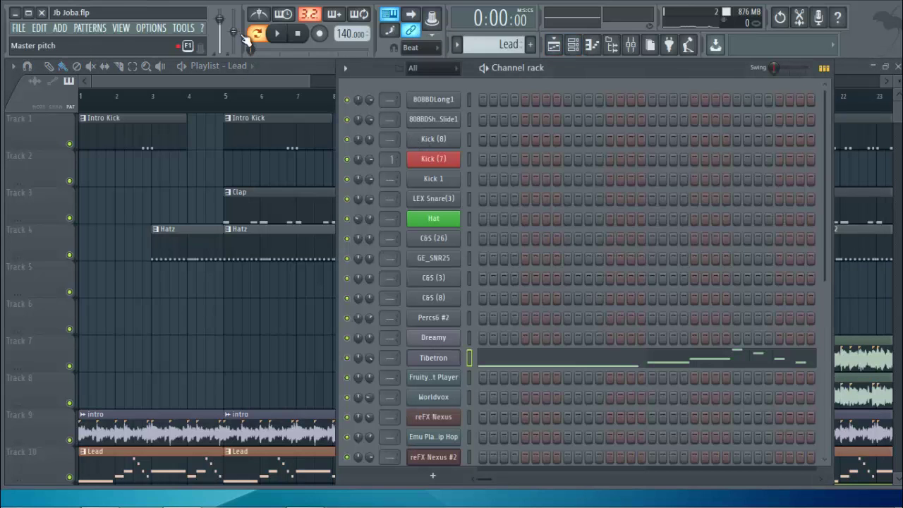
left_click(600, 364)
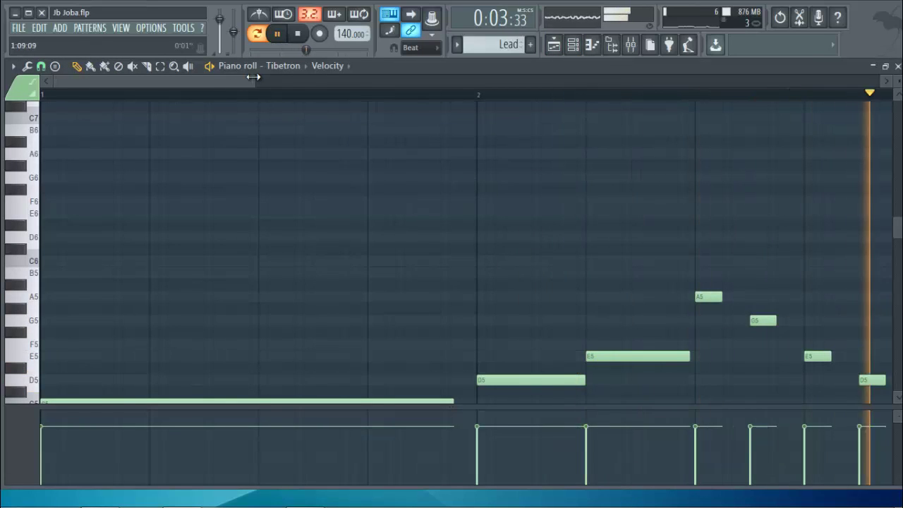
left_click_drag(266, 81, 553, 80)
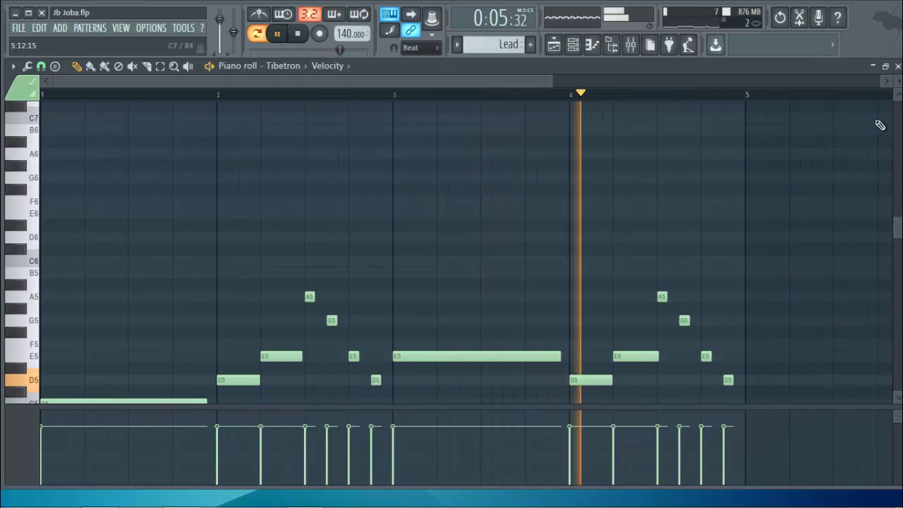
left_click_drag(895, 217, 898, 236)
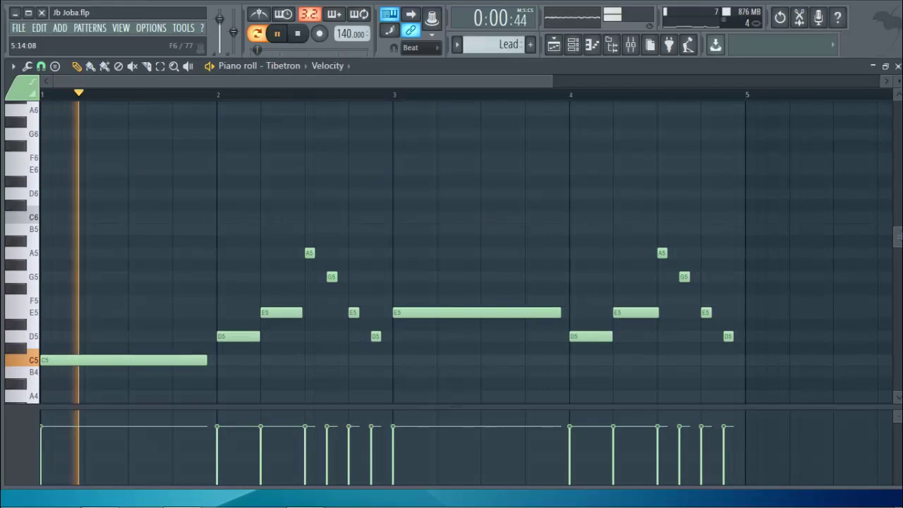
Step: Bring back the channel rack, select the Intro pattern, and review its reFX Nexus #2 and reFX Nexus #3 channels
left_click(582, 48)
left_click(456, 44)
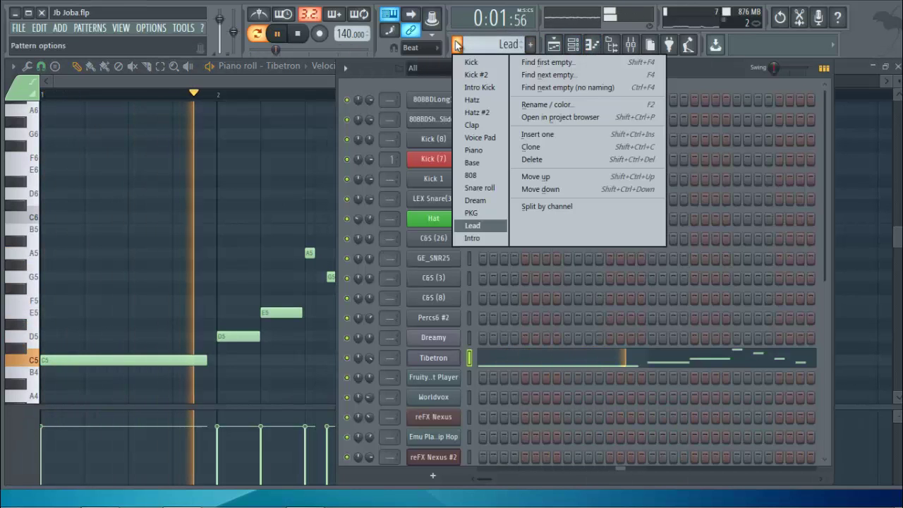
left_click(477, 235)
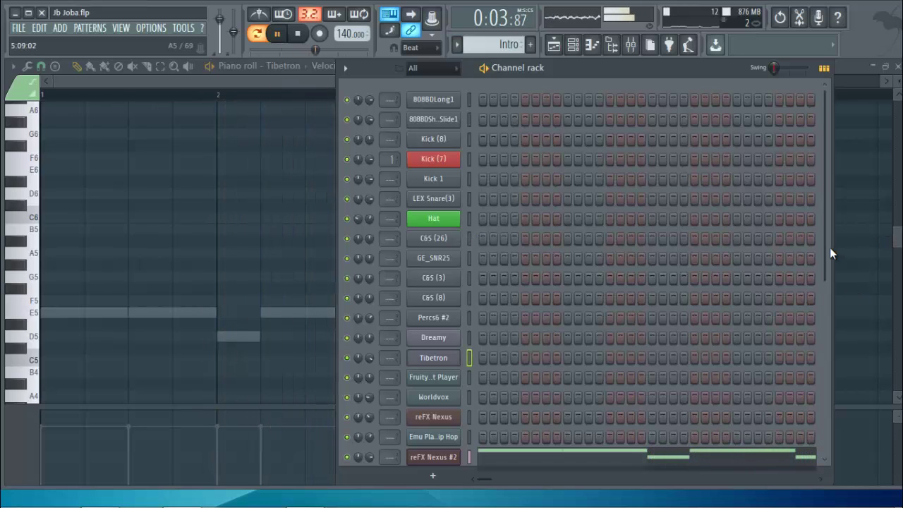
left_click_drag(826, 249, 827, 375)
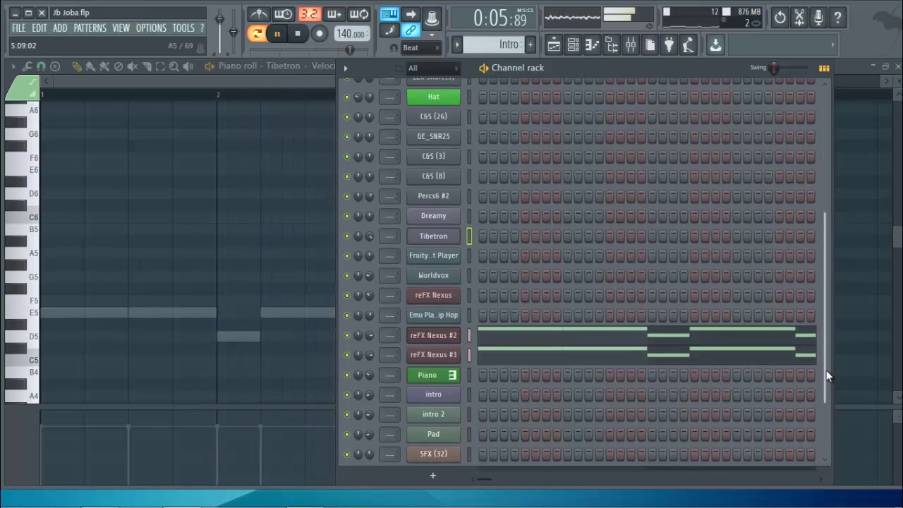
Step: Stop playback, examine the reFX Nexus #2 notes in the piano roll, and close the piano roll
key("space")
left_click(574, 336)
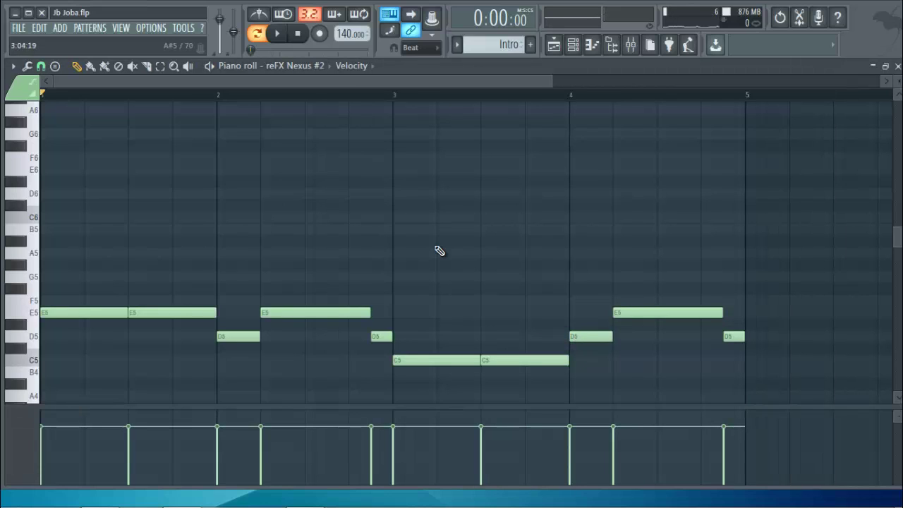
left_click(897, 66)
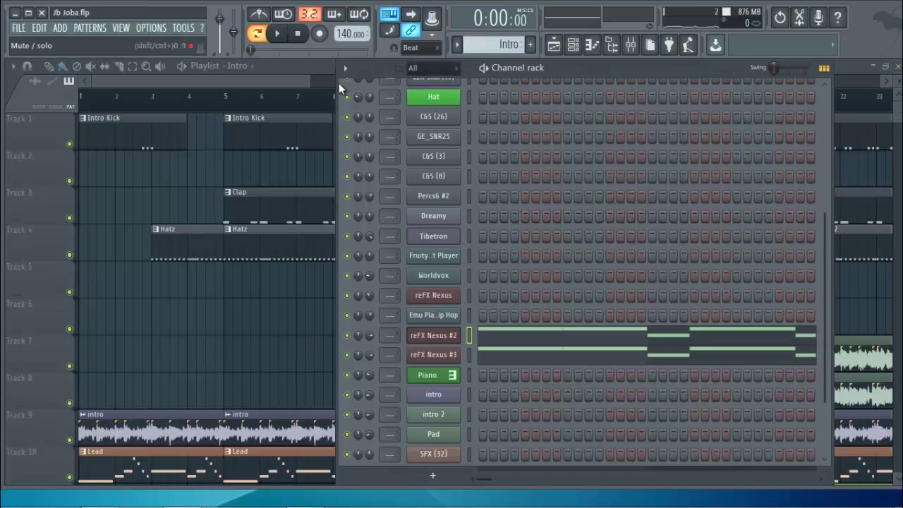
Step: Shrink the playlist's track heights to show all used tracks, and examine the Intro pattern's full reFX Nexus #2 melody in the piano roll
left_click(273, 67)
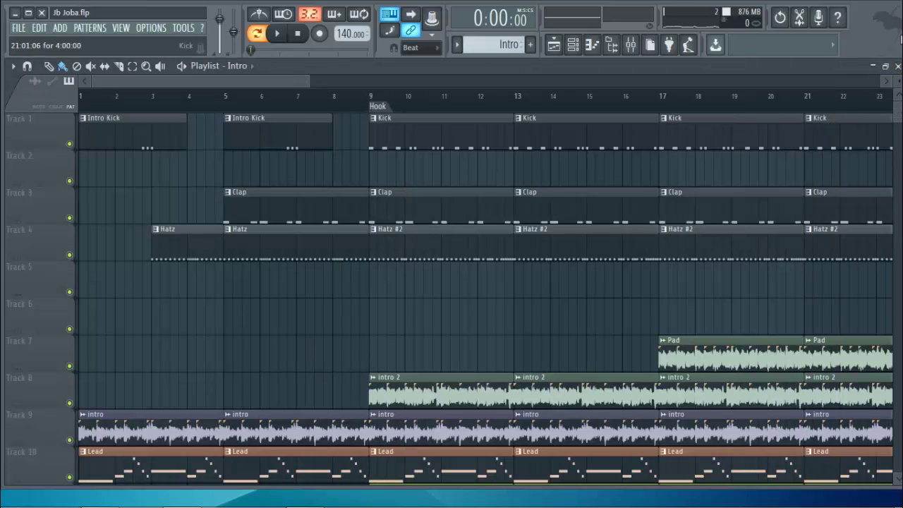
left_click_drag(898, 79, 40, 89)
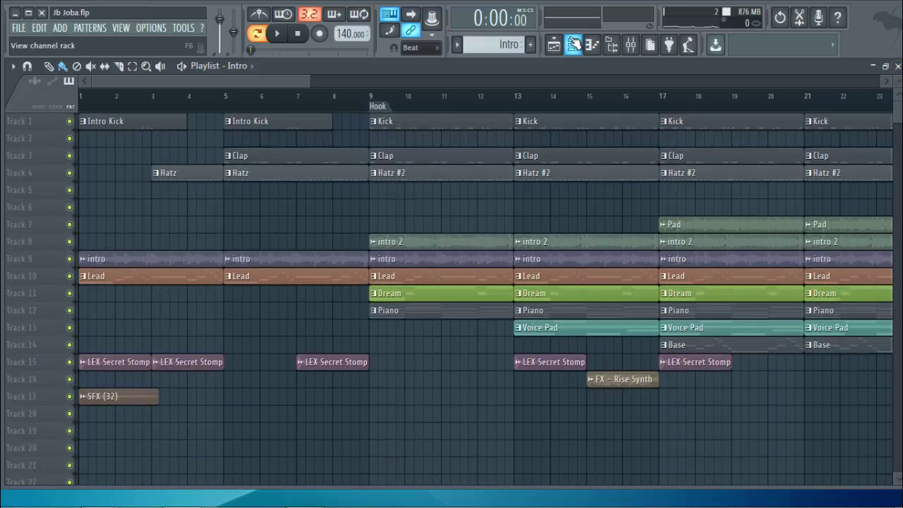
left_click(573, 45)
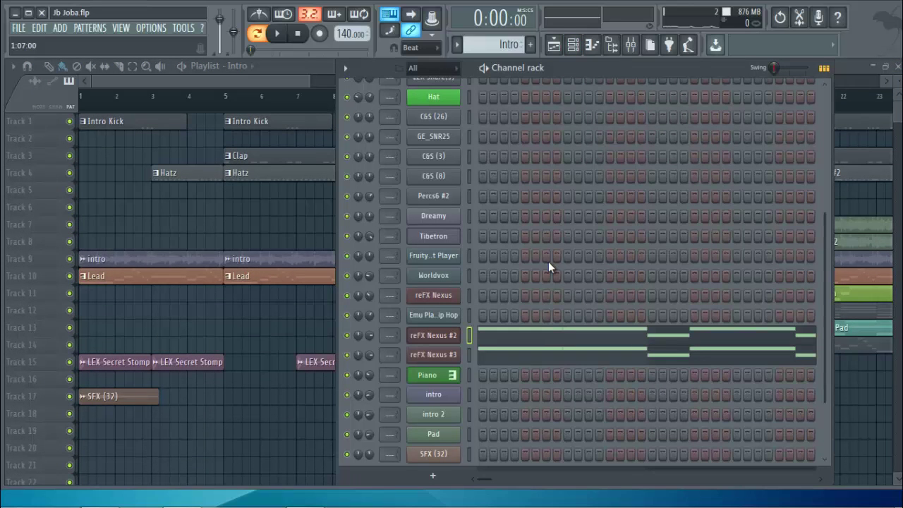
left_click(548, 336)
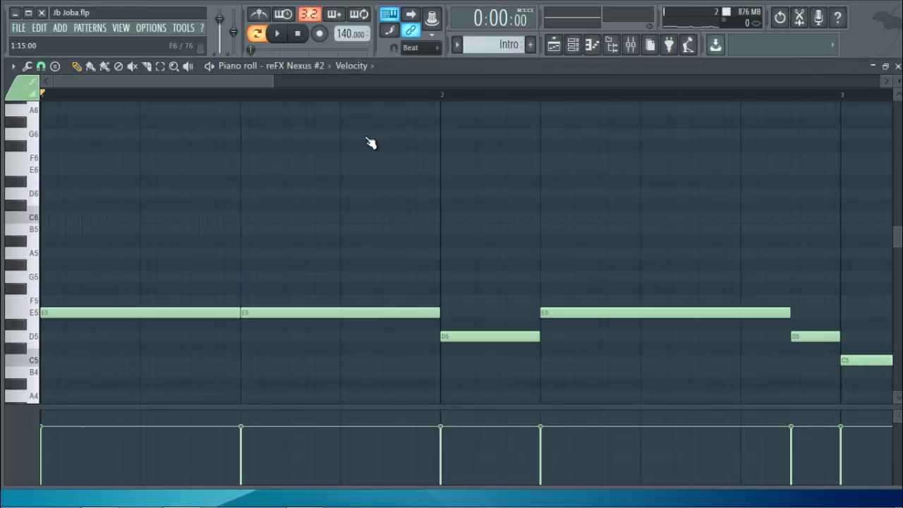
left_click_drag(273, 78, 561, 84)
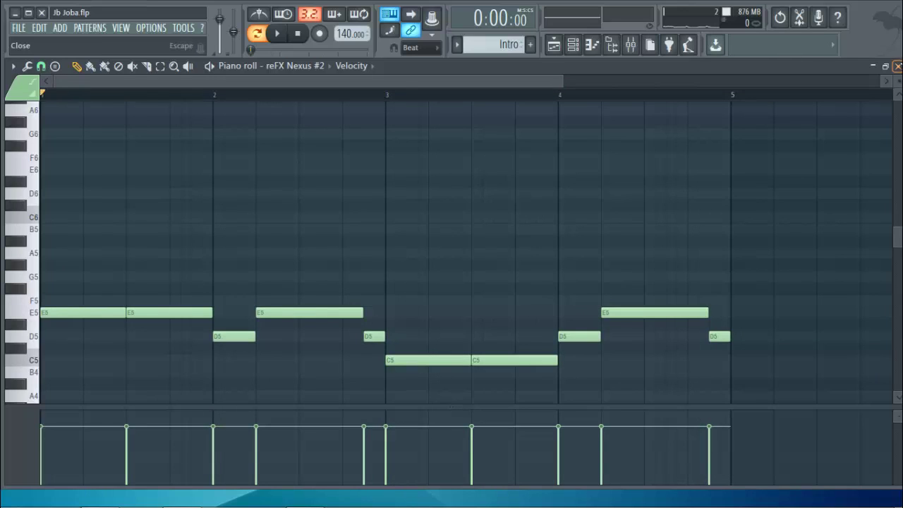
left_click(898, 66)
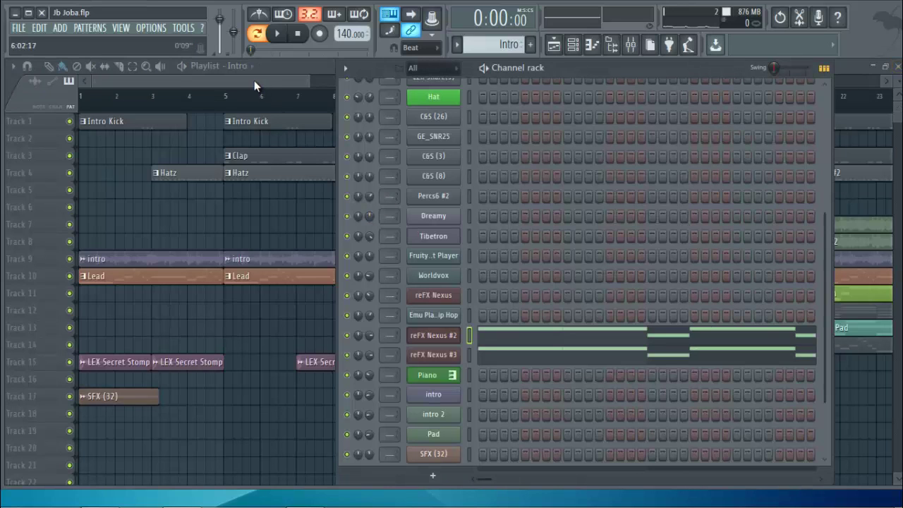
Step: Return to the playlist and play the whole song from bar 1, widening the timeline to show the arrangement up to bar 53
left_click(254, 81)
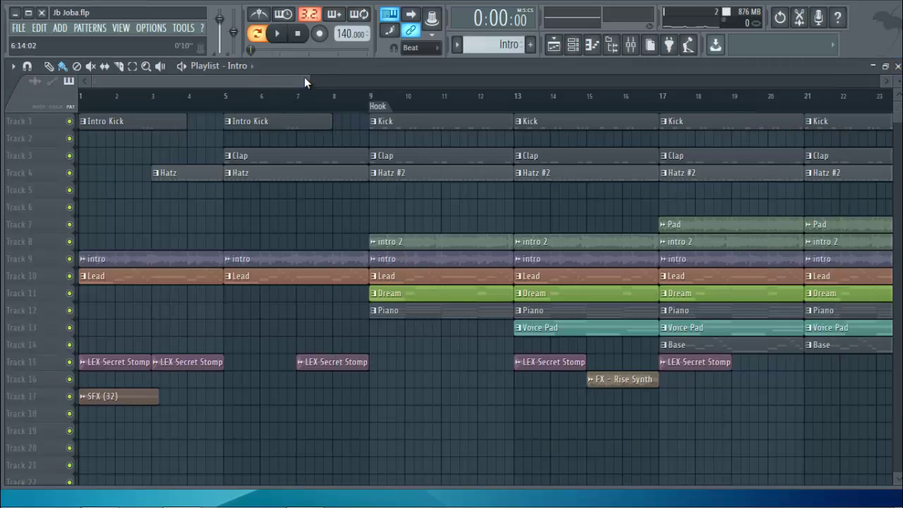
left_click_drag(304, 79, 400, 55)
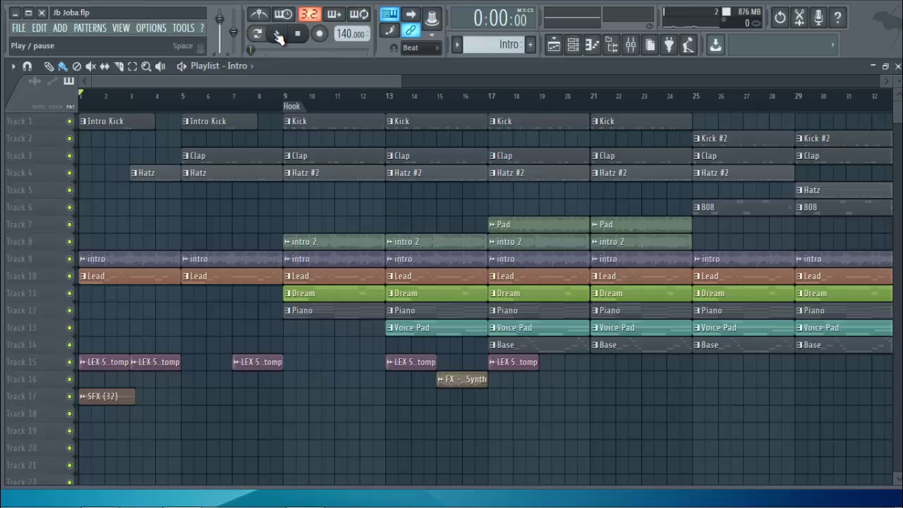
scroll(346, 109, "down", 2)
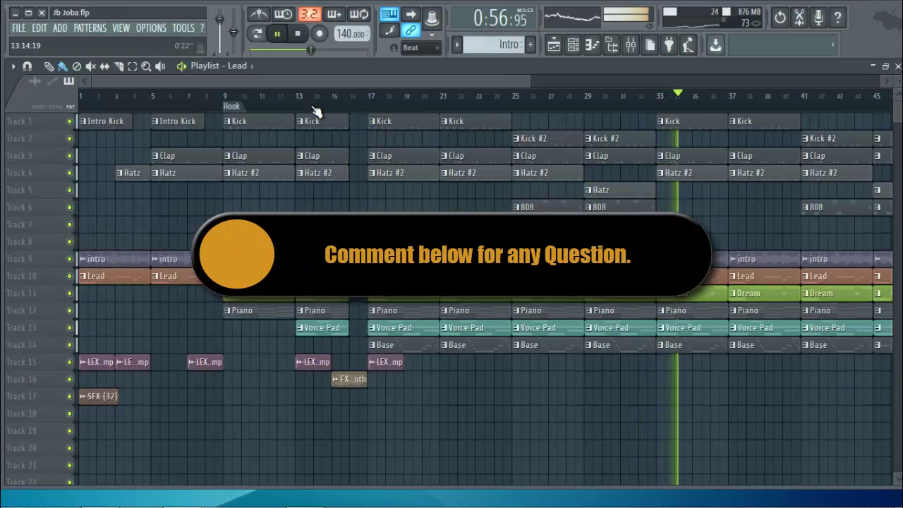
left_click_drag(530, 83, 602, 84)
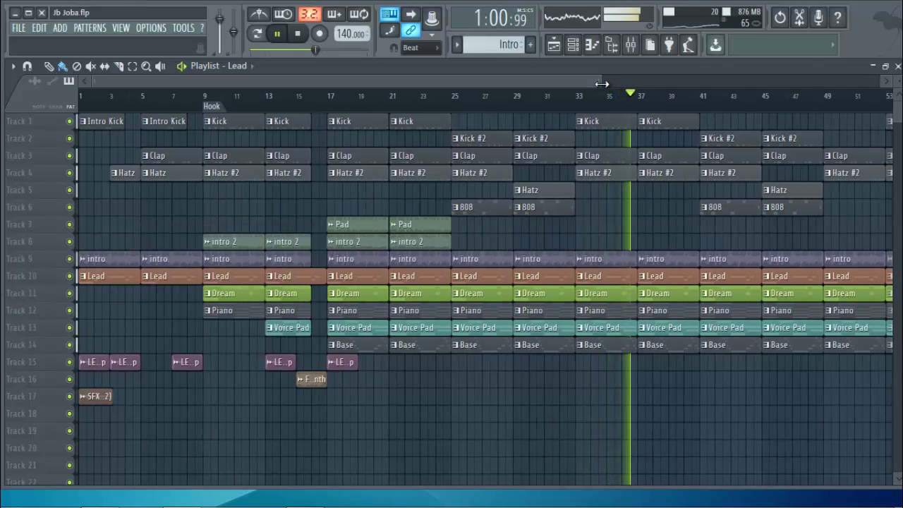